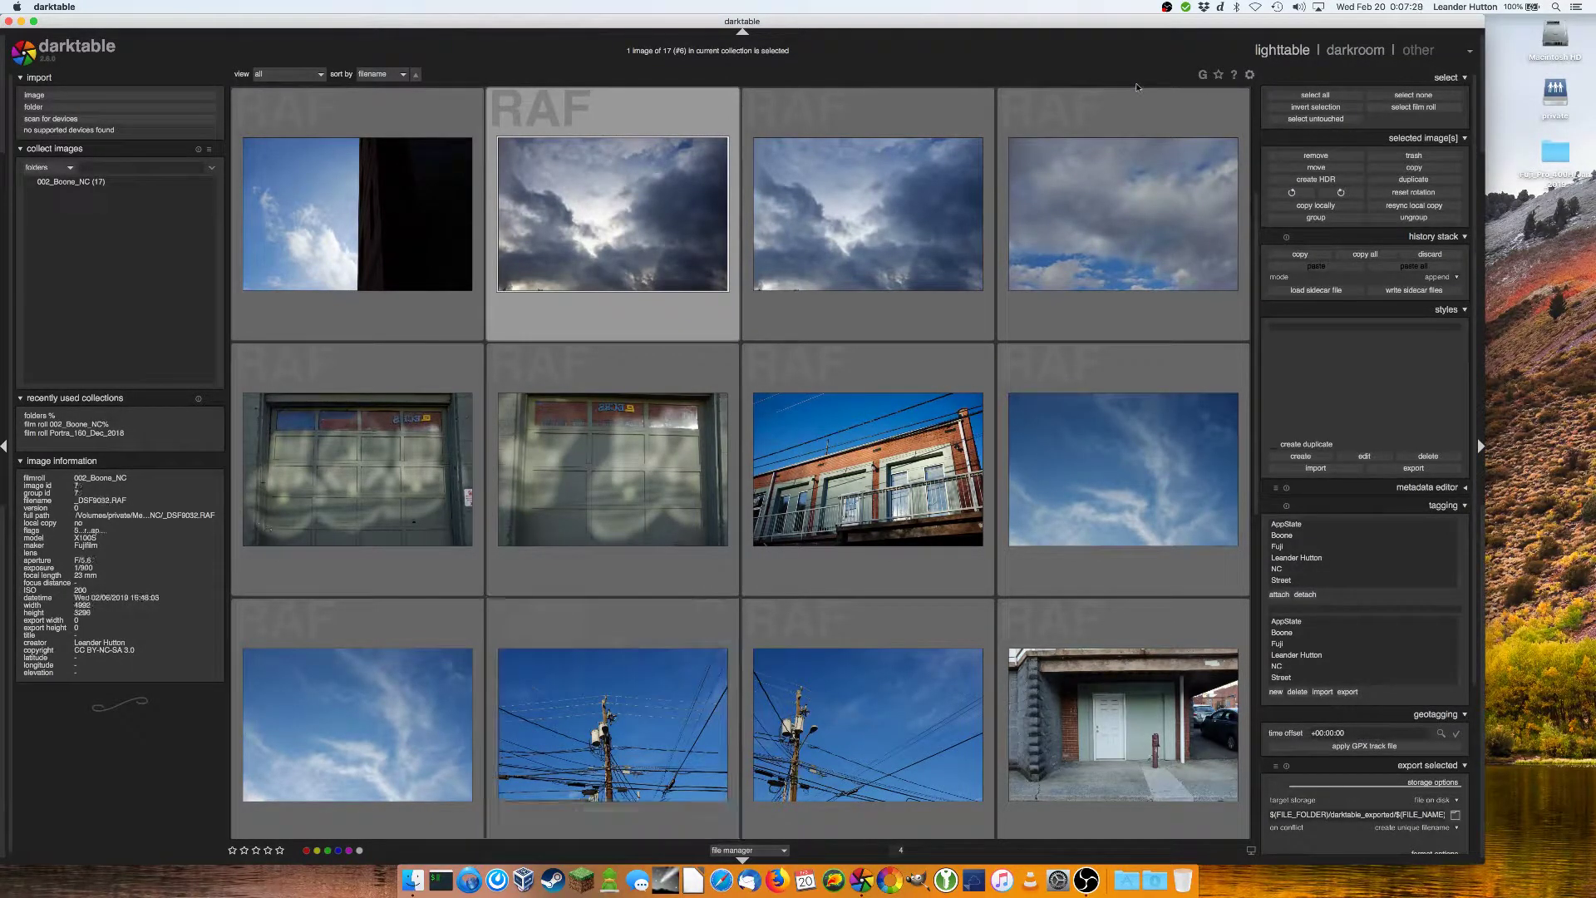
# In Finder, preview _DSF9027.RAF from the network folder with Quick Look, then close it
pyautogui.moveTo(1025, 213)
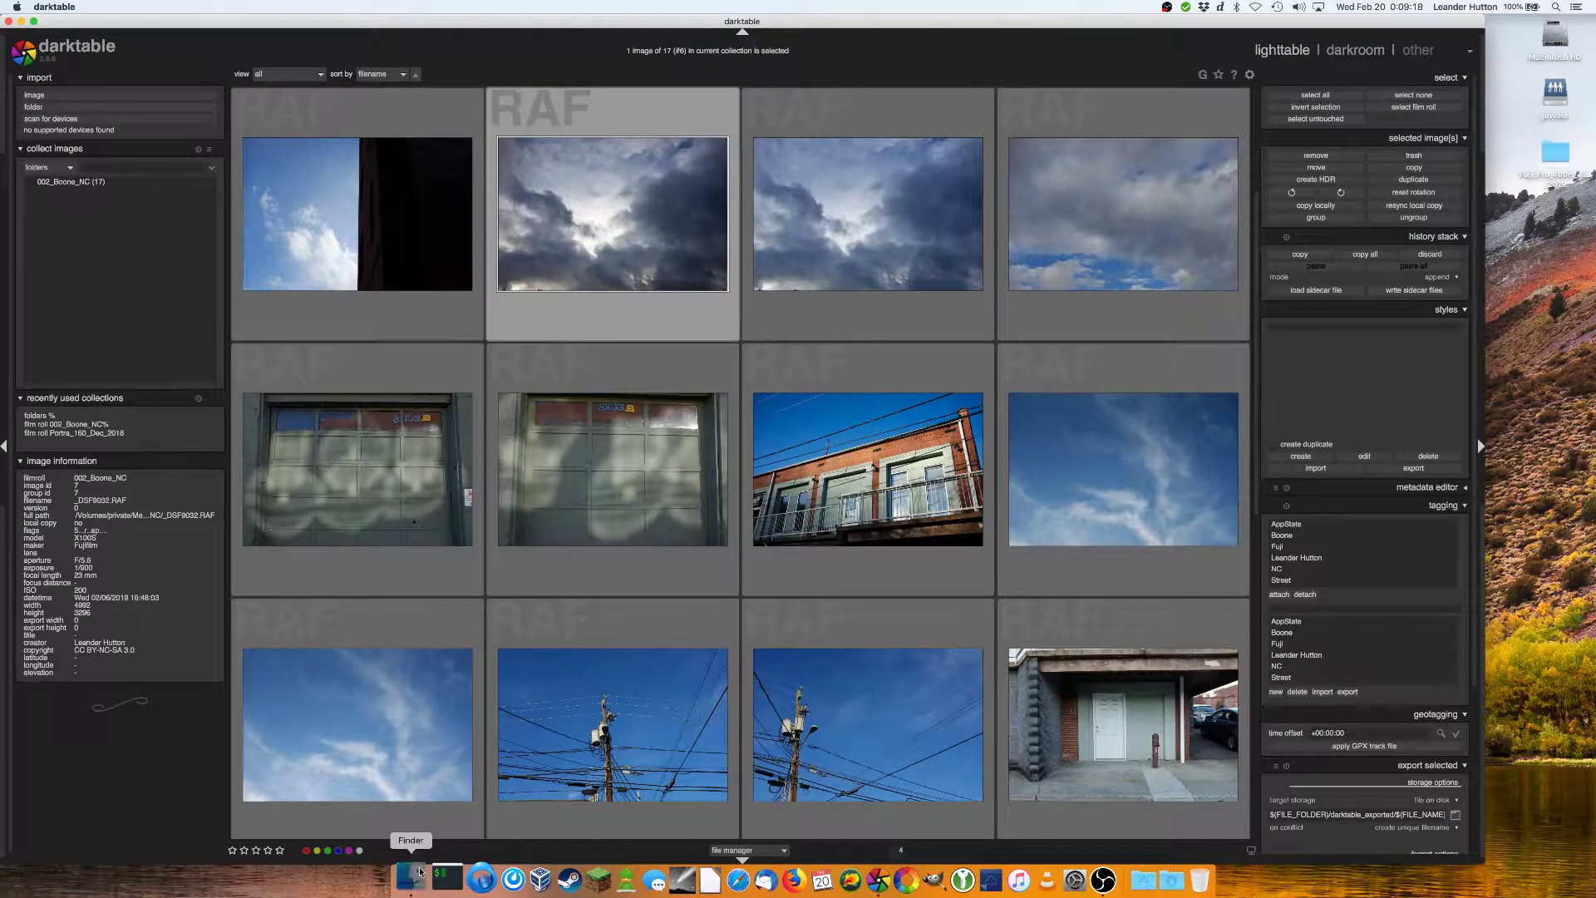
pyautogui.click(419, 866)
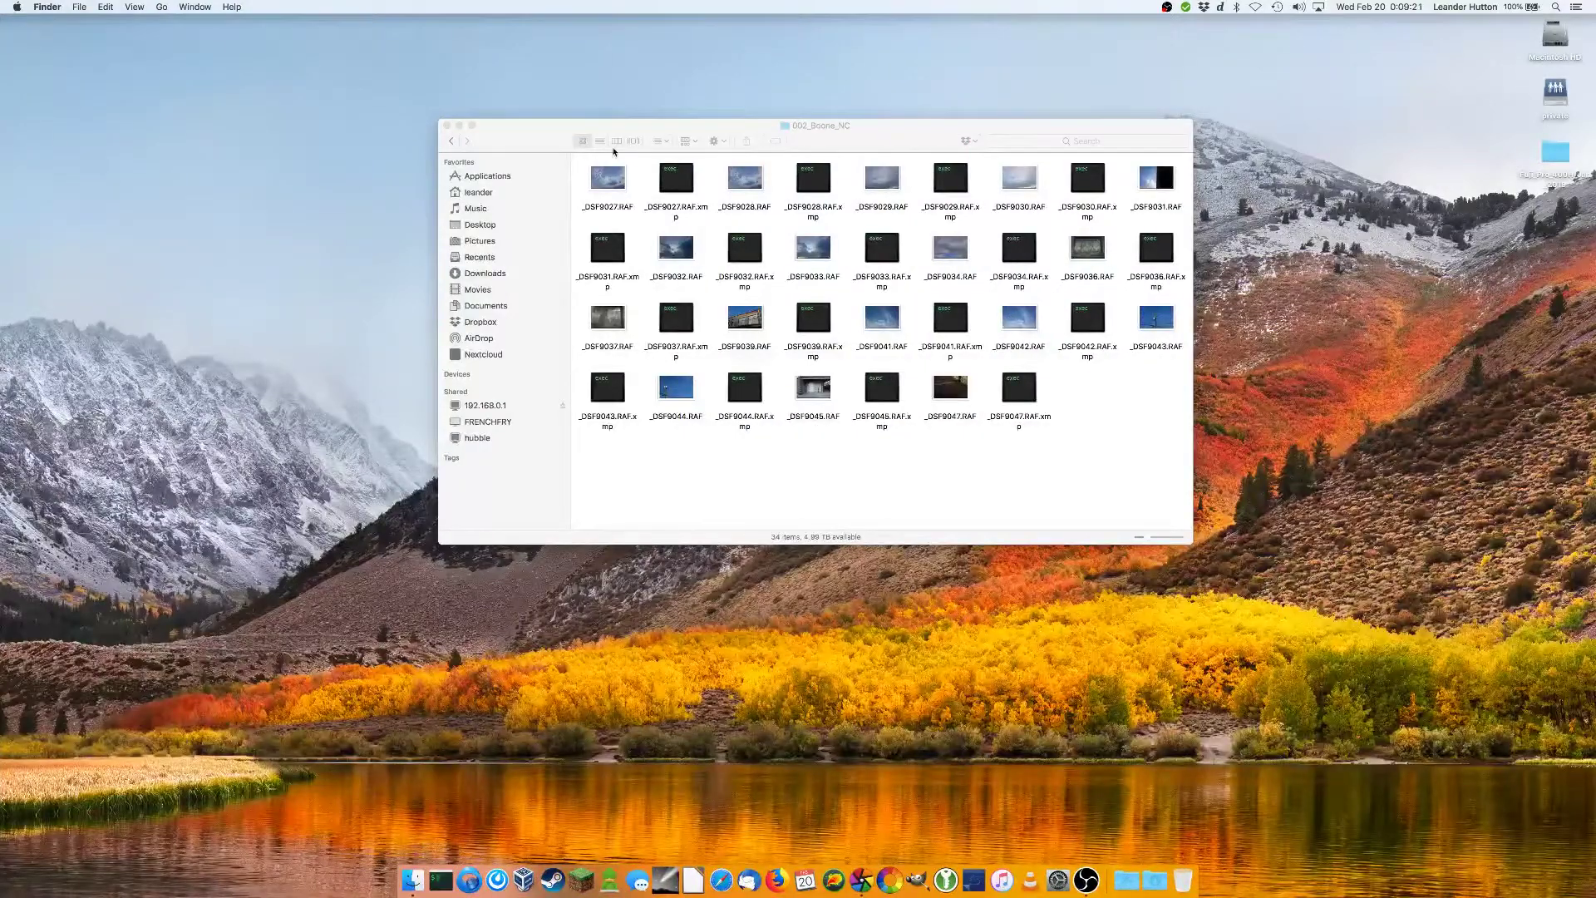
pyautogui.click(625, 183)
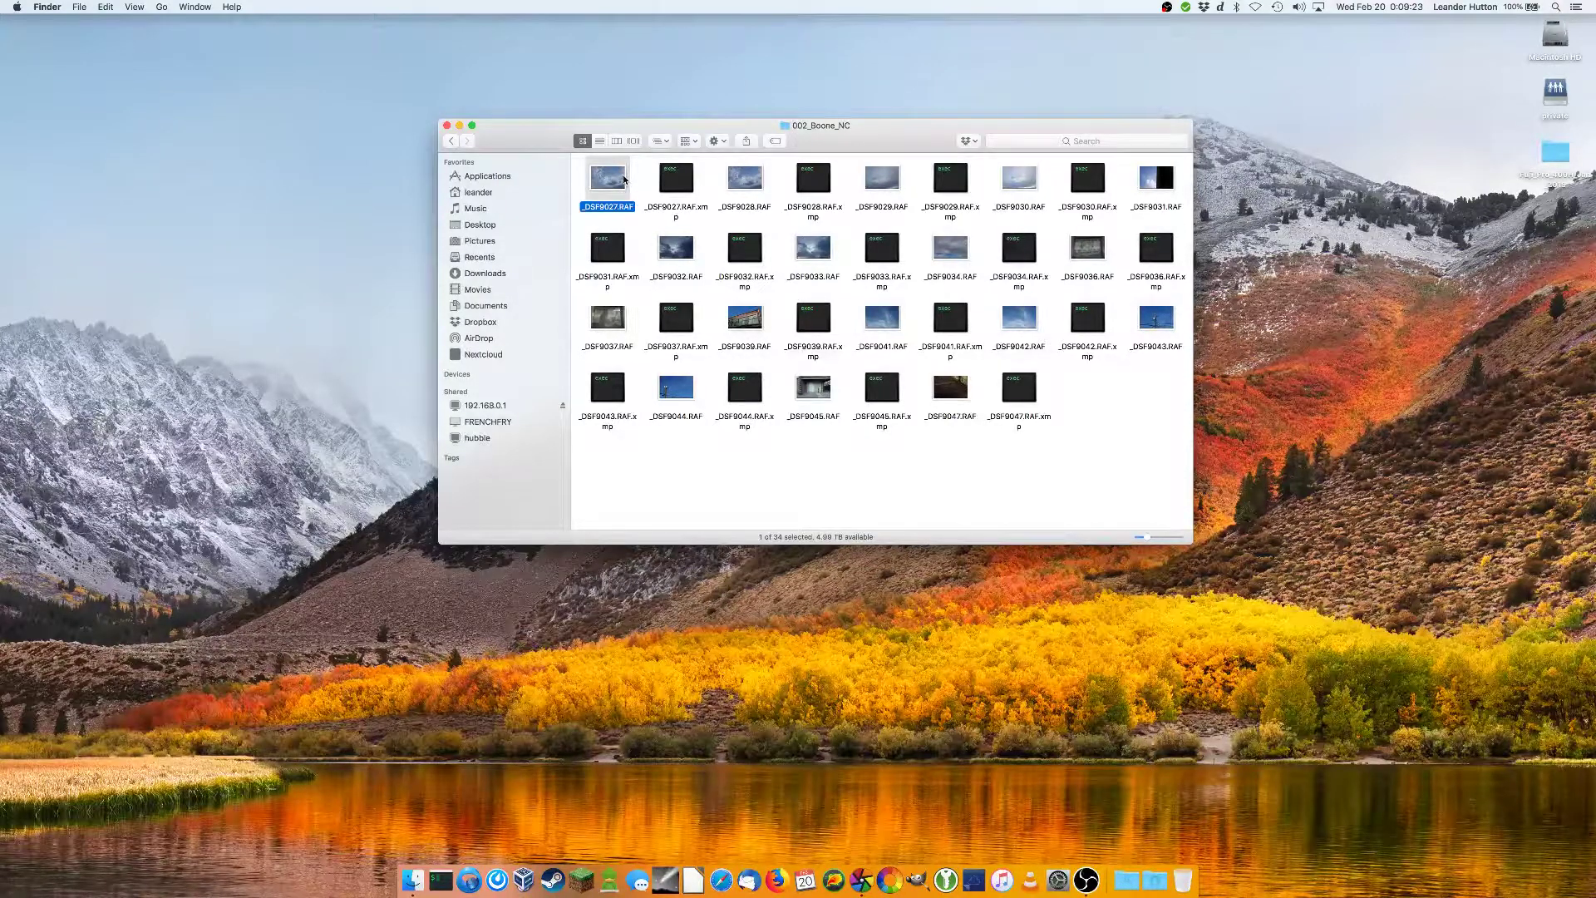
pyautogui.press('space')
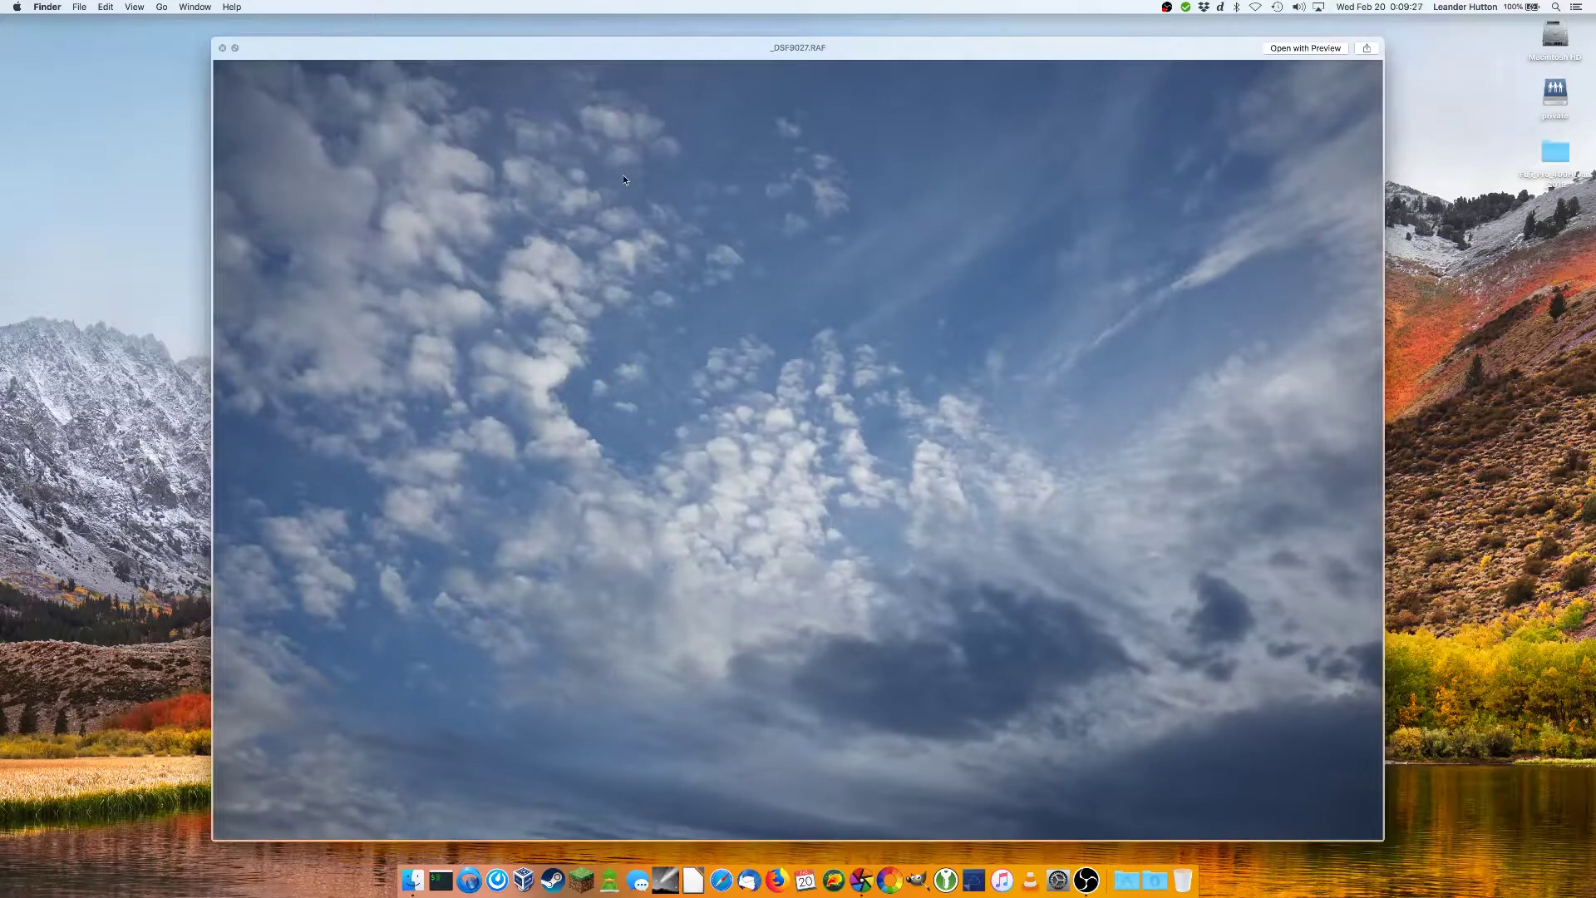
pyautogui.press('space')
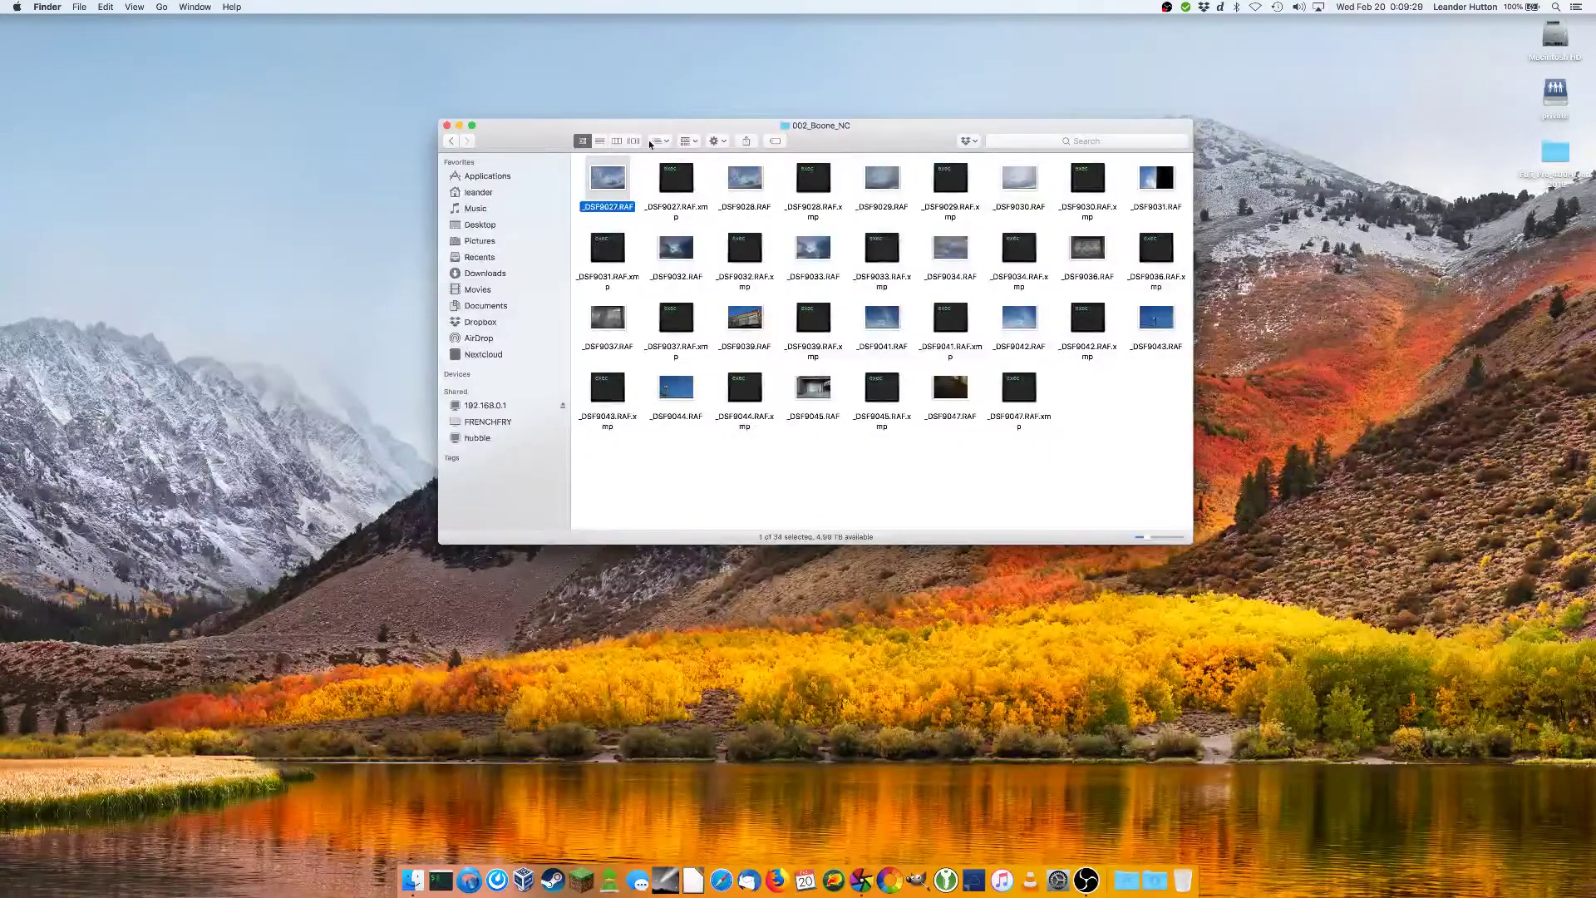
# Check the 002_Boone_NC folder's full path on the private share, then return to darktable
pyautogui.keyDown('super'); pyautogui.click(650, 140); pyautogui.keyUp('super')
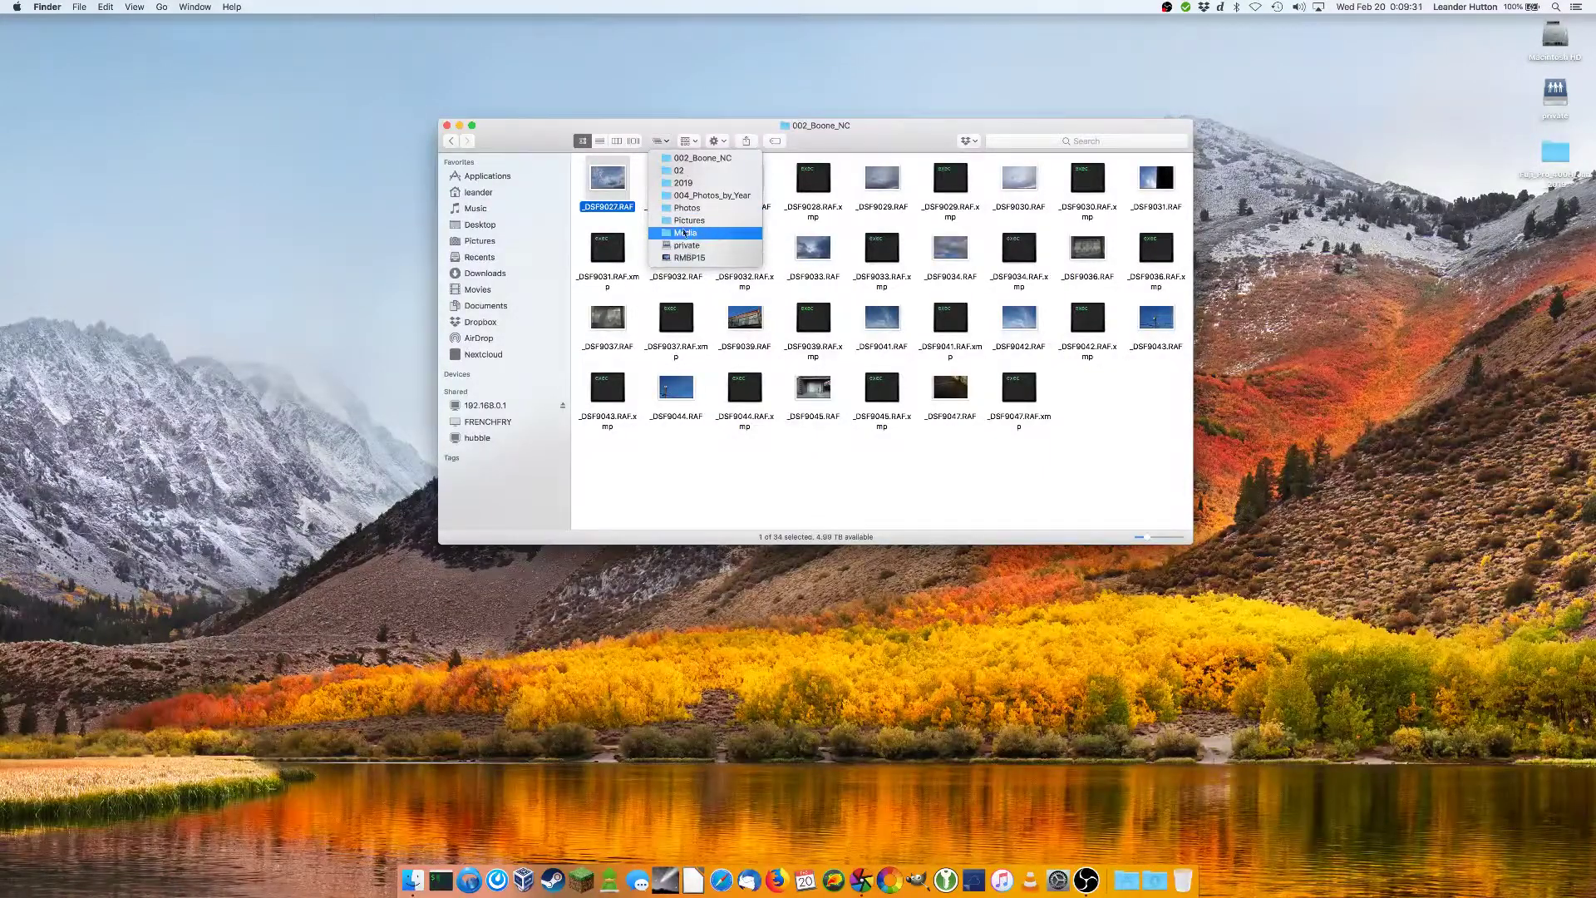
pyautogui.click(792, 447)
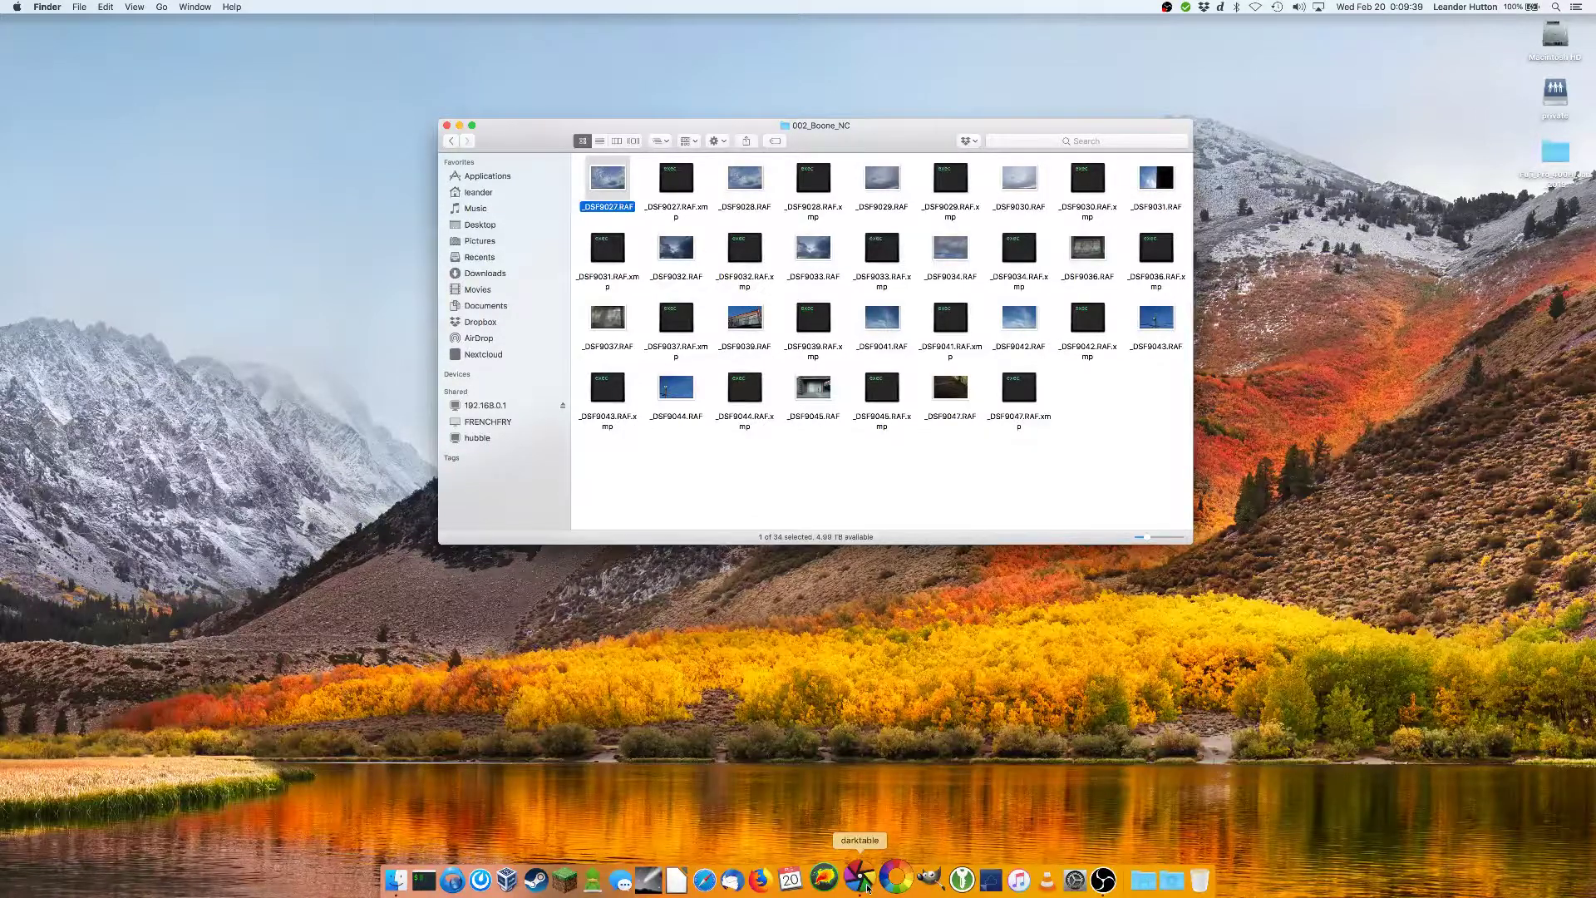
pyautogui.click(866, 887)
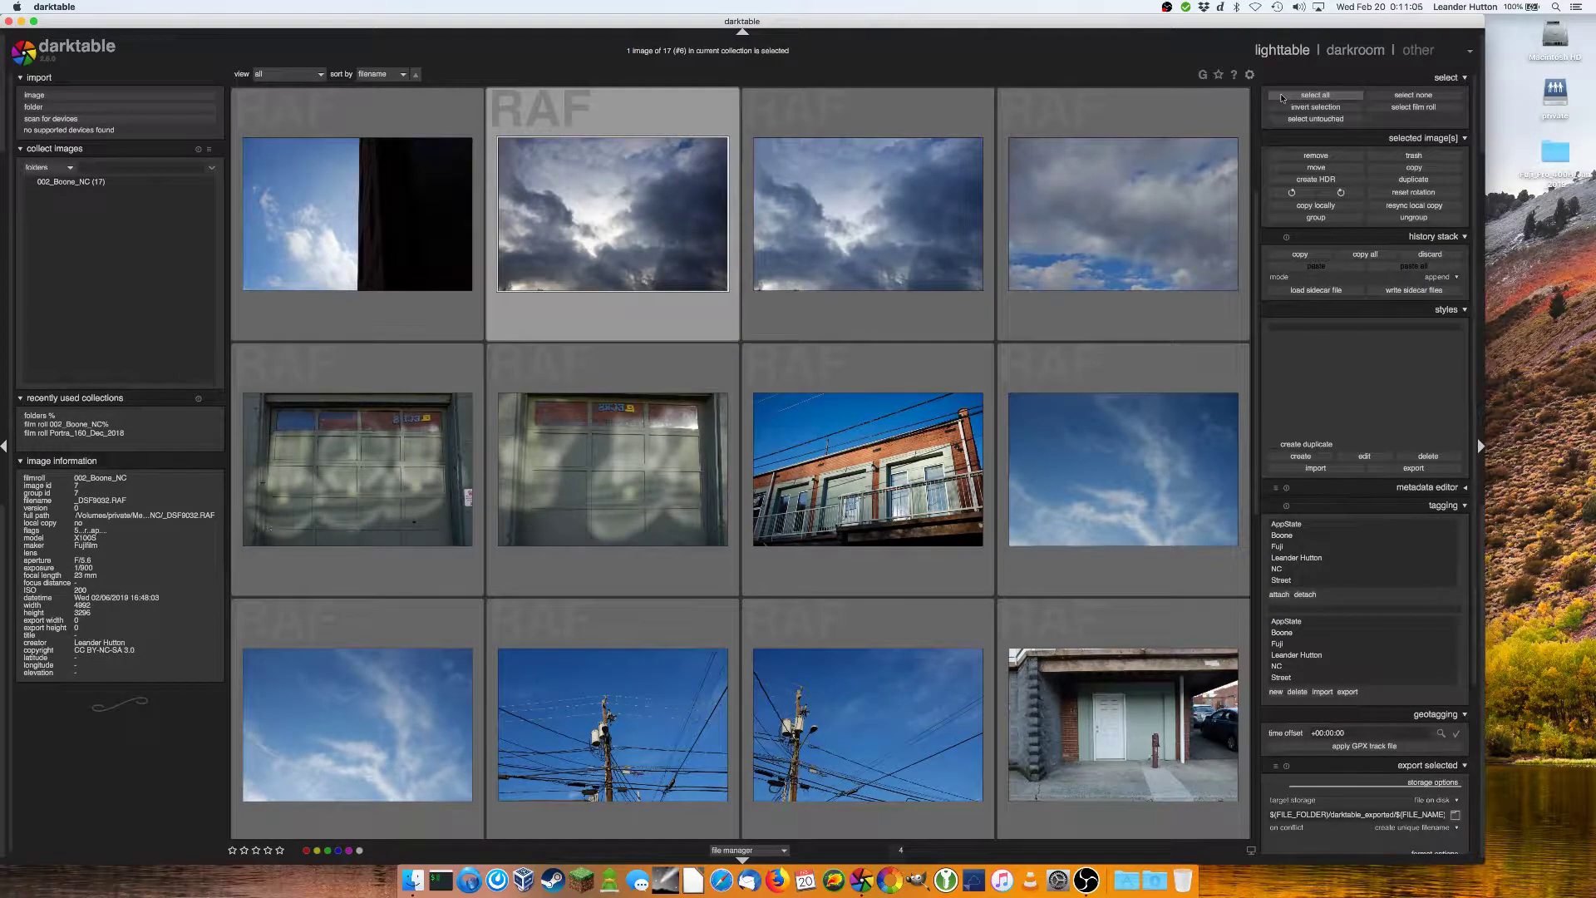
# Select all 17 images in the lighttable and create local copies of them
pyautogui.click(1281, 98)
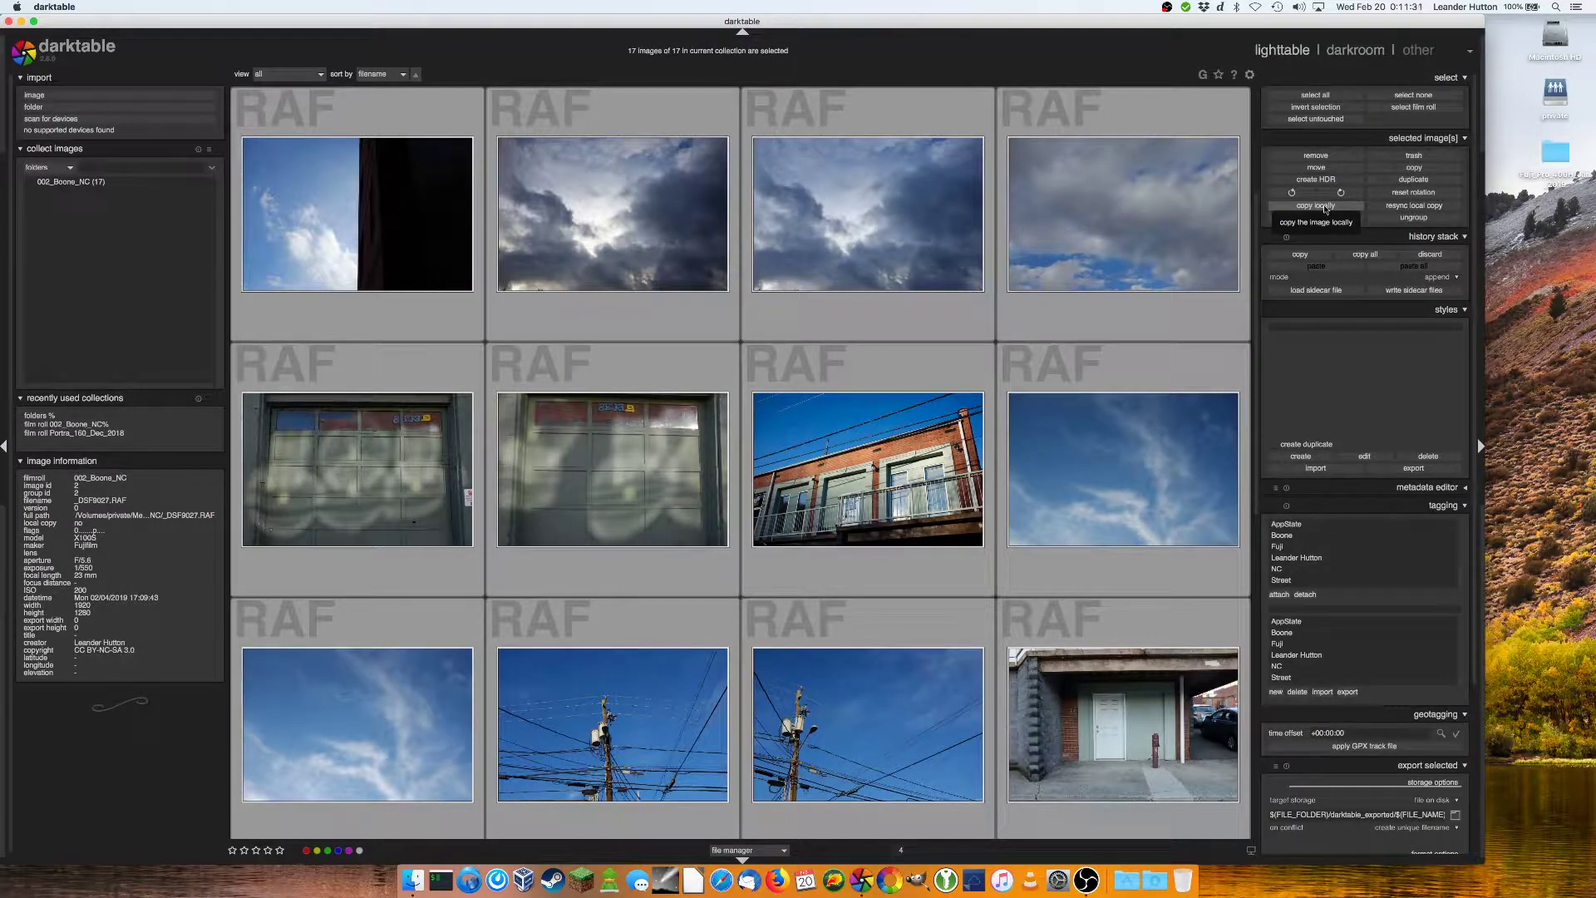
pyautogui.click(1326, 206)
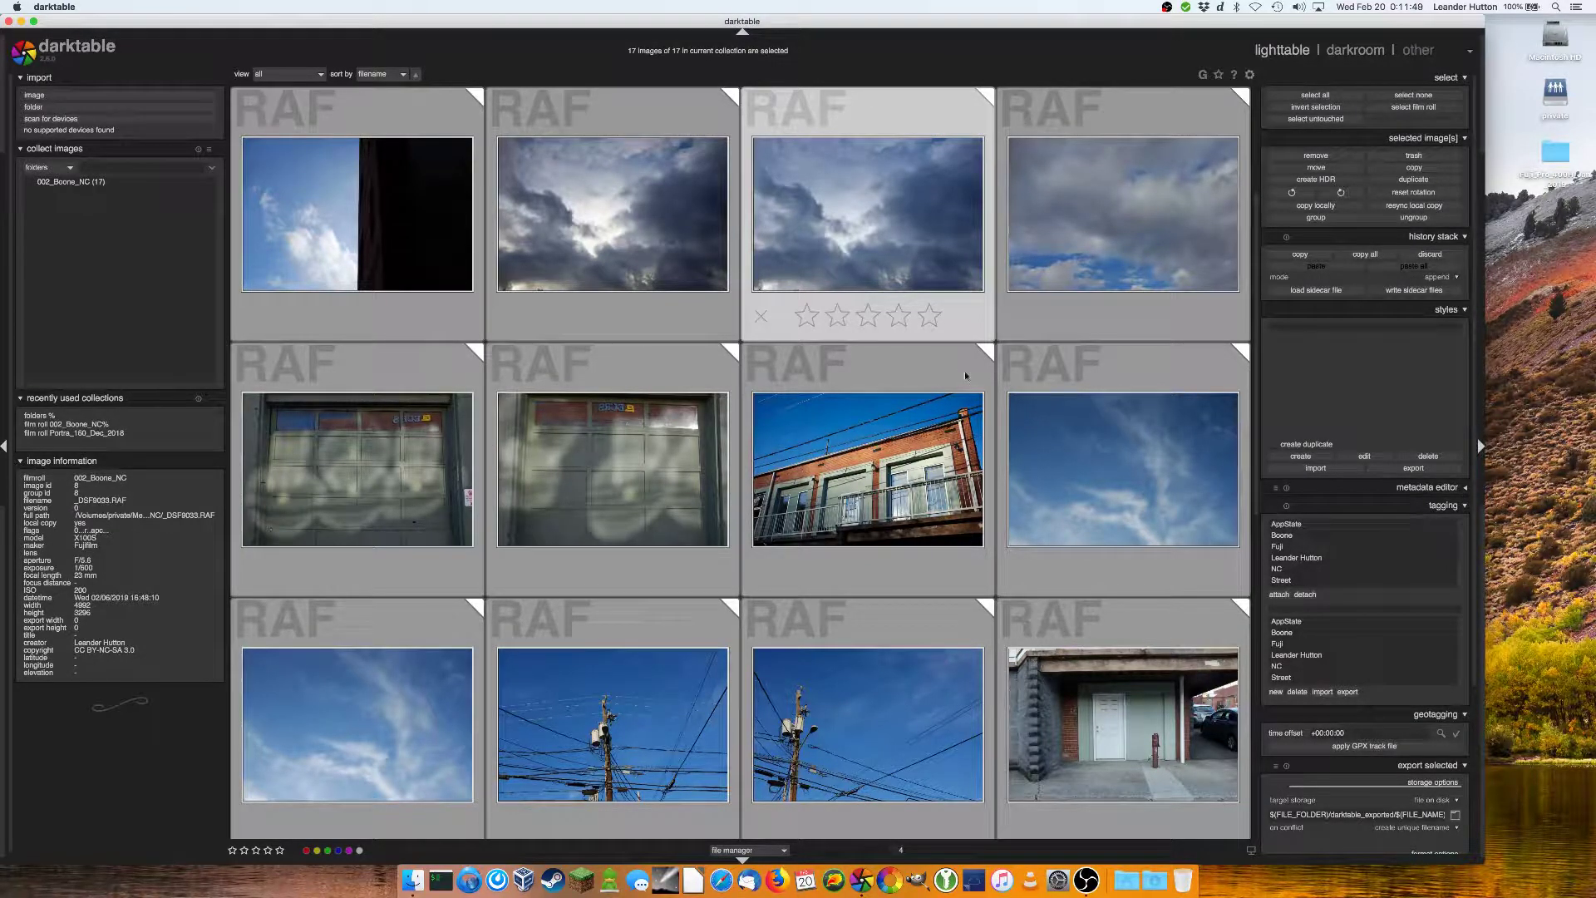
pyautogui.moveTo(968, 365)
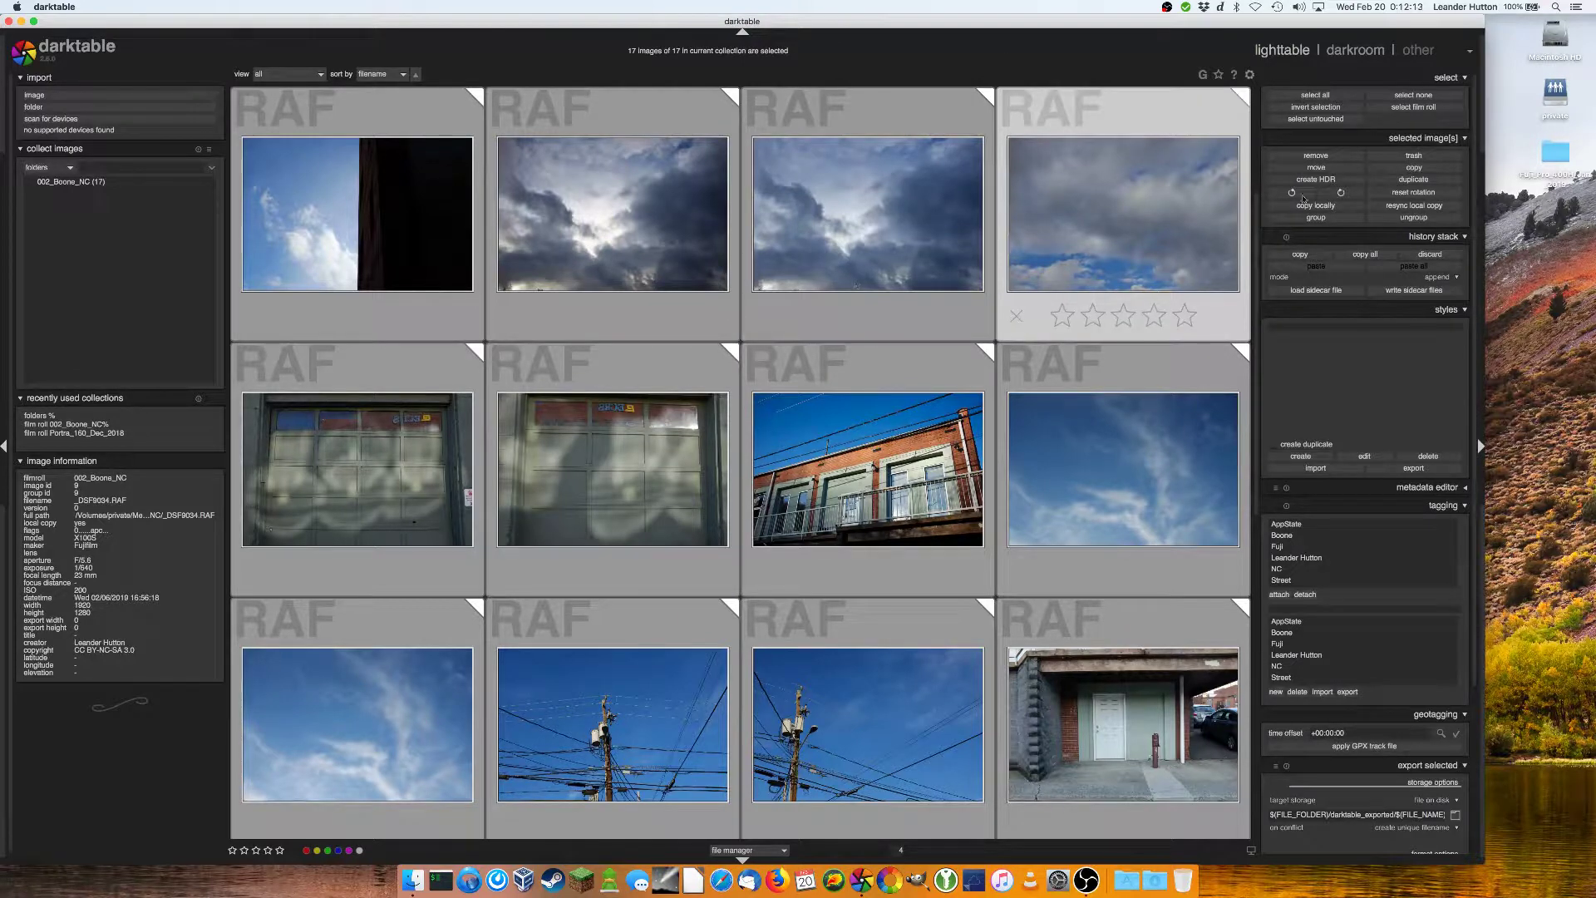
# Eject the 'private' network volume from the desktop
pyautogui.click(1554, 89)
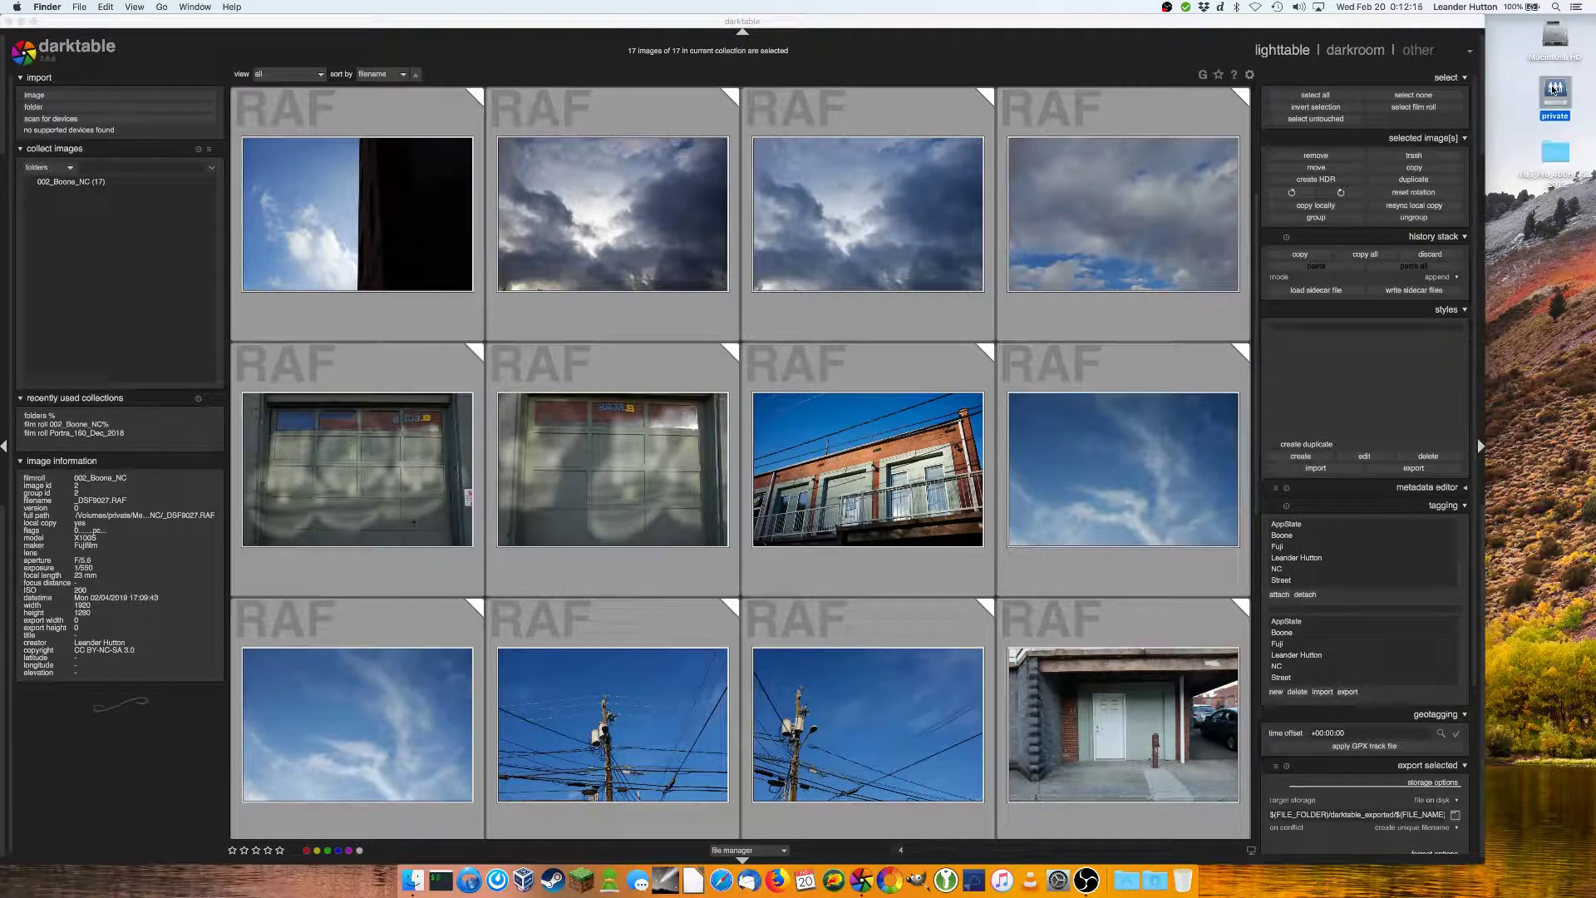
pyautogui.rightClick(1554, 89)
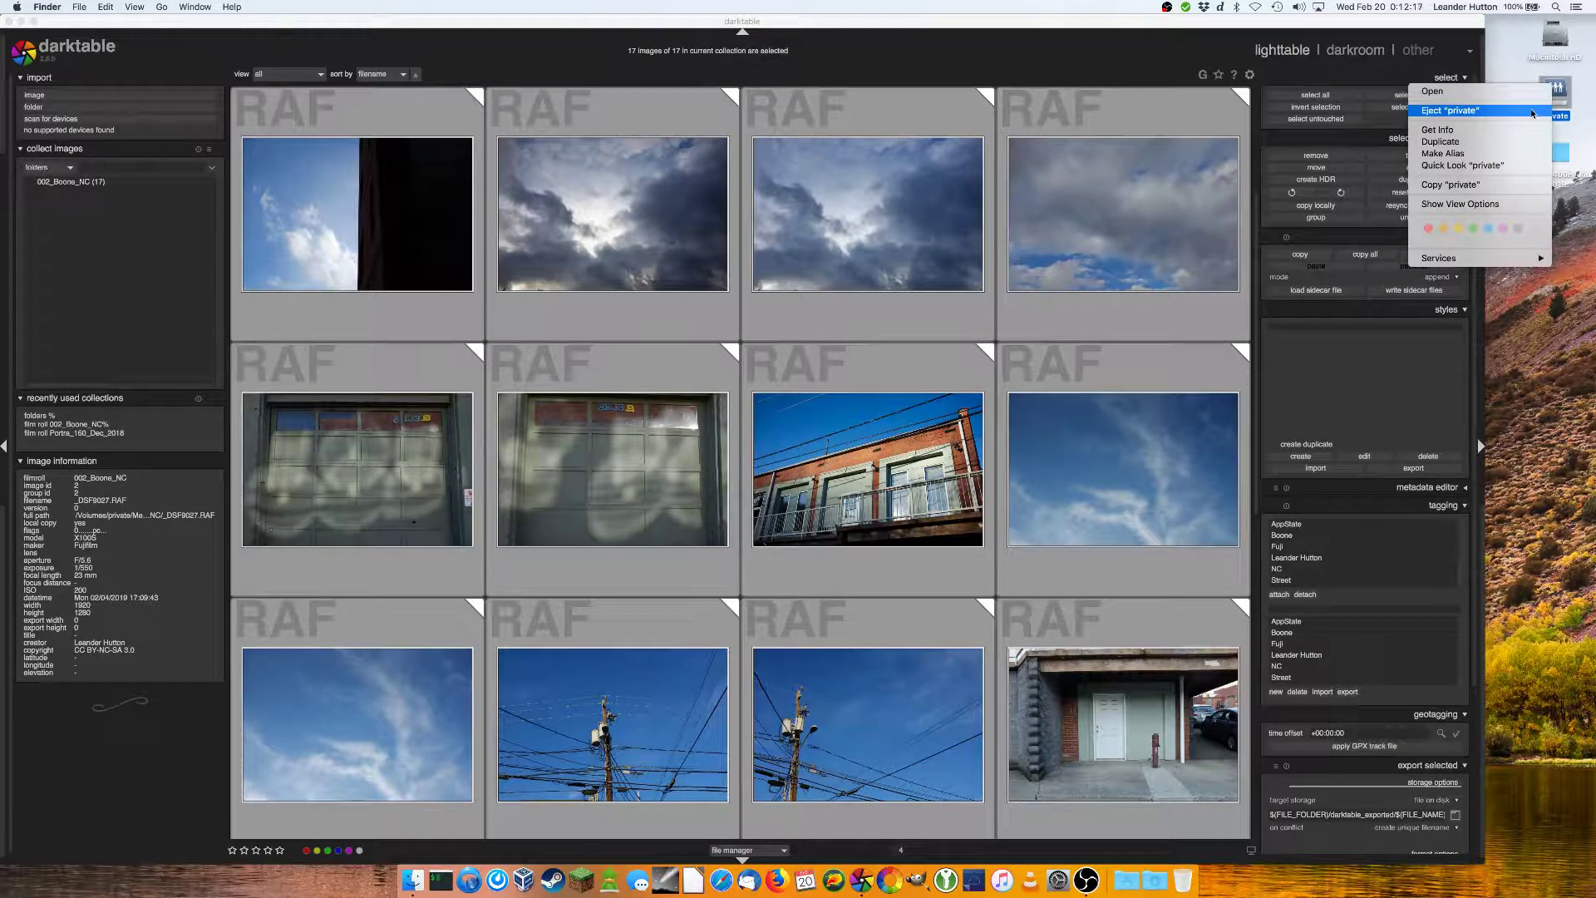
pyautogui.click(1532, 113)
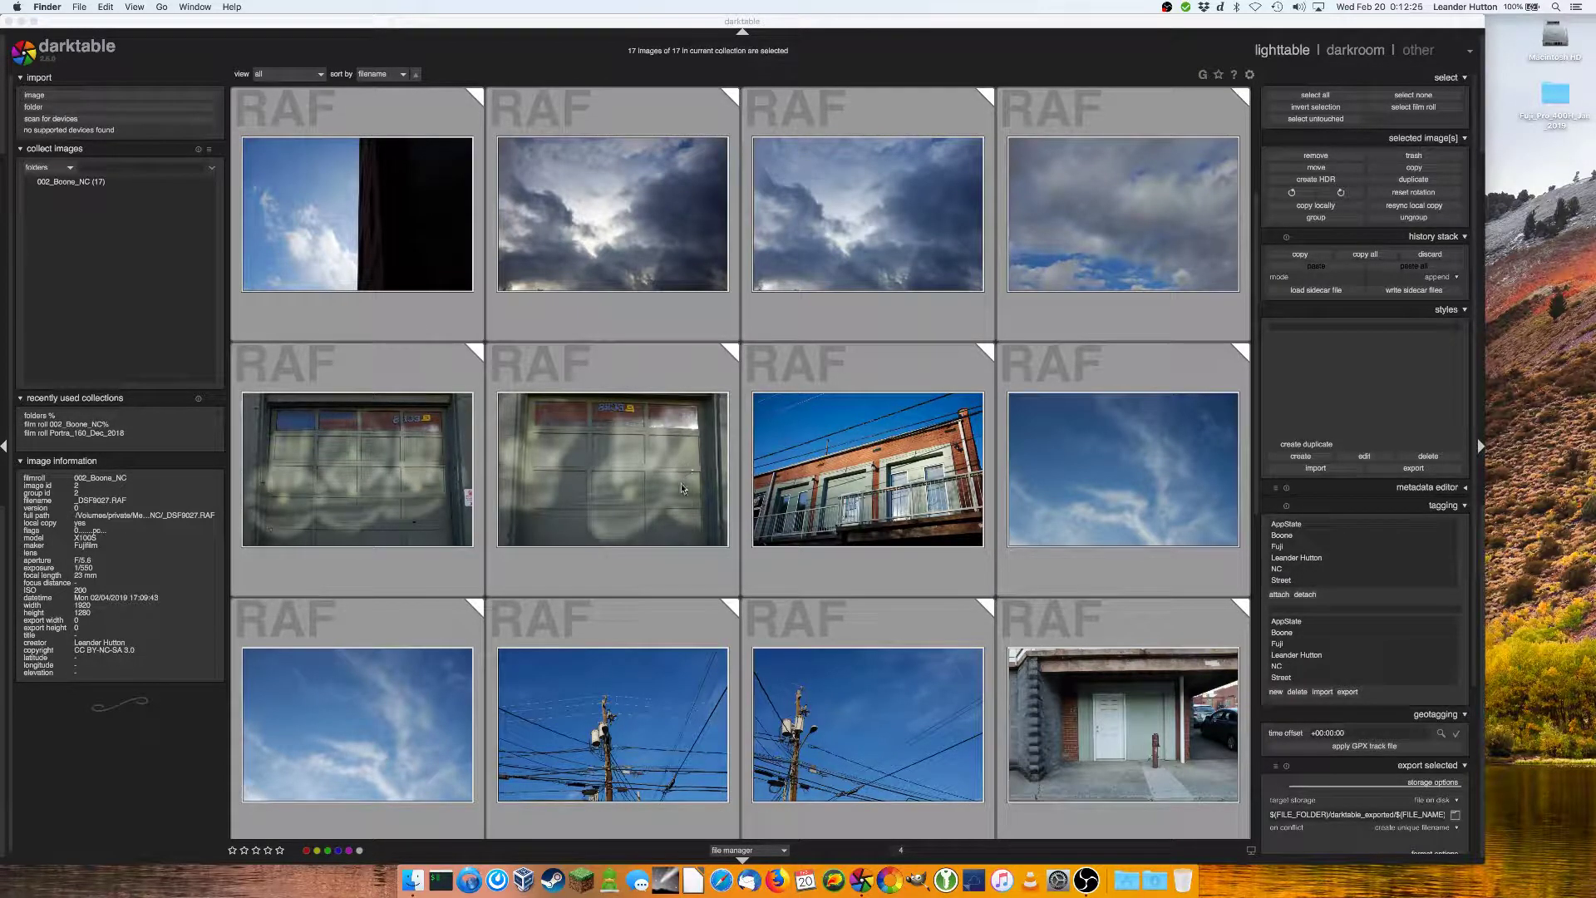
# Back in darktable, open the alley image #17 (_DSF9047.RAF) in the darkroom
pyautogui.scroll(-1, 681, 482)
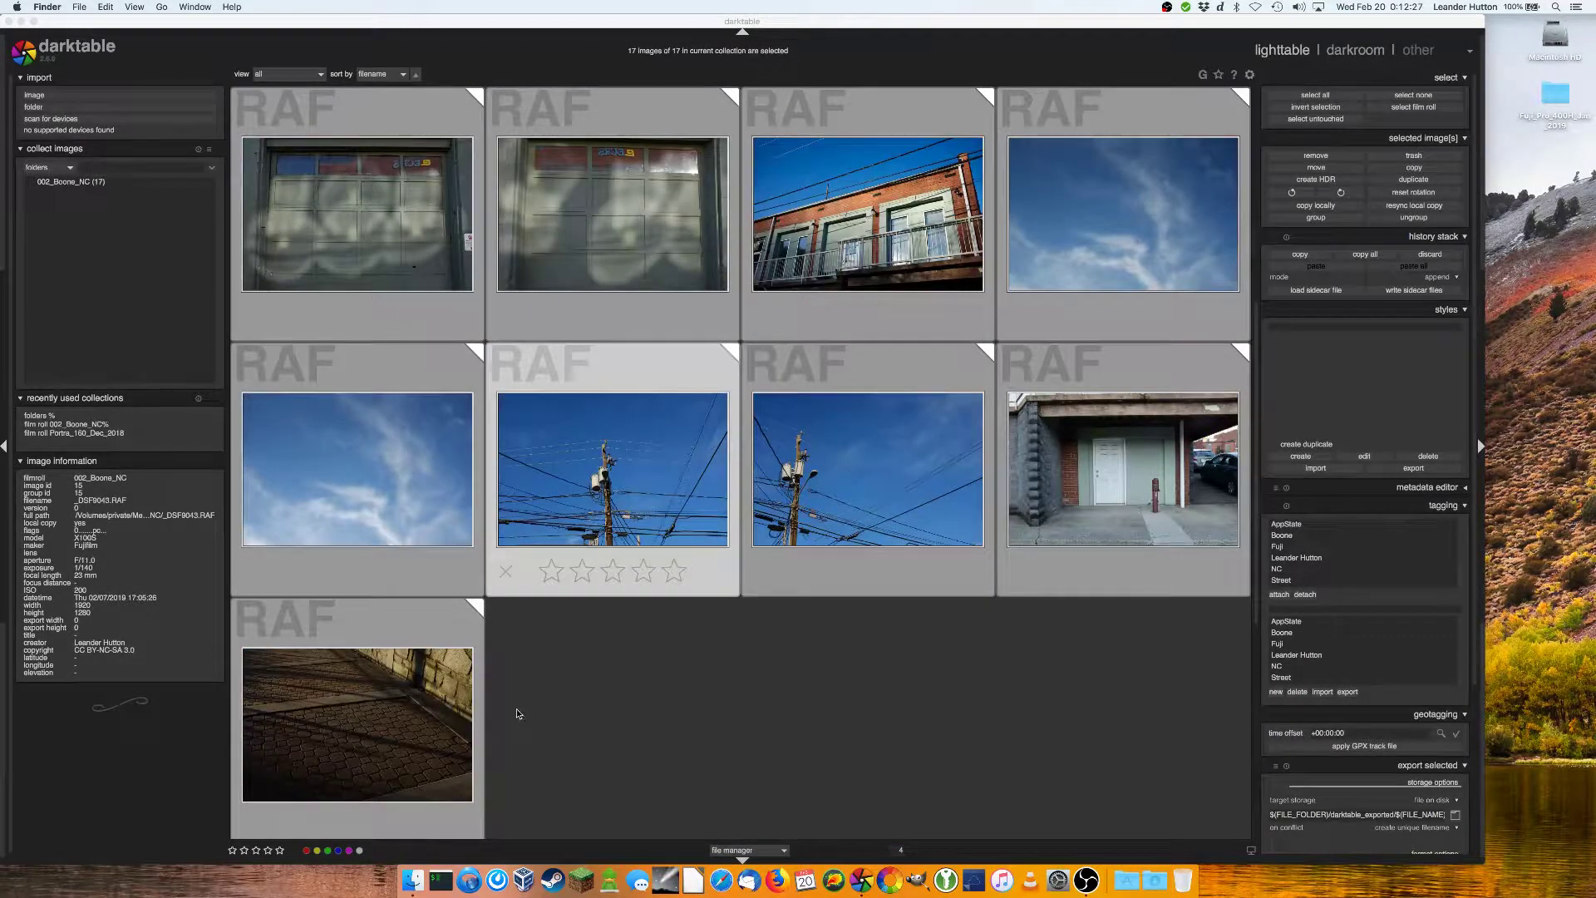
pyautogui.click(461, 713)
pyautogui.click(457, 712)
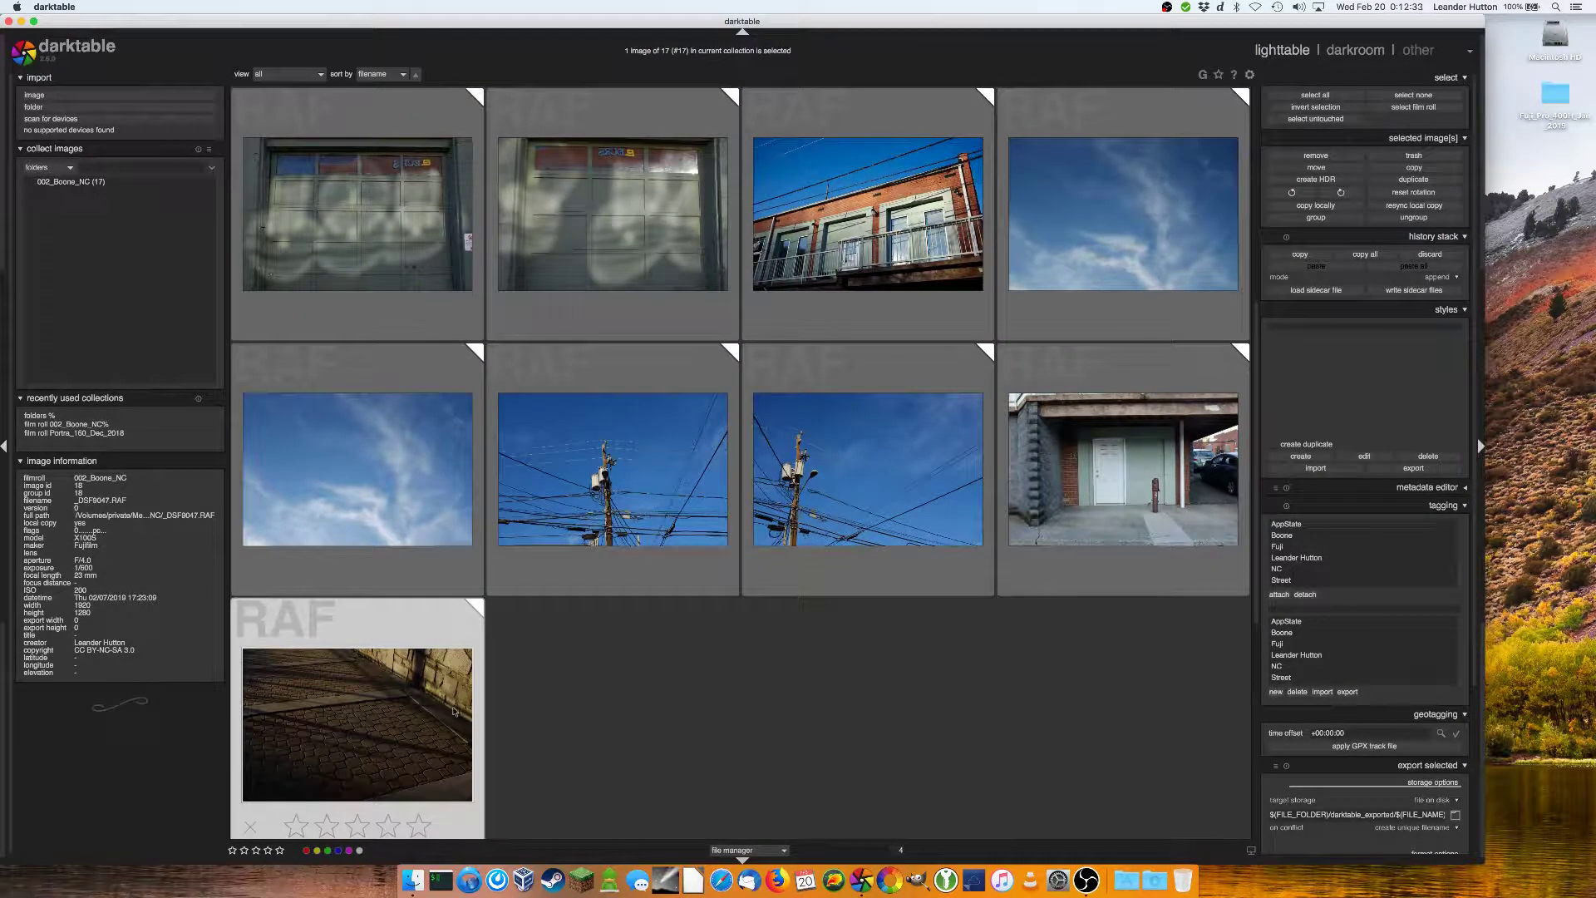
pyautogui.doubleClick(455, 711)
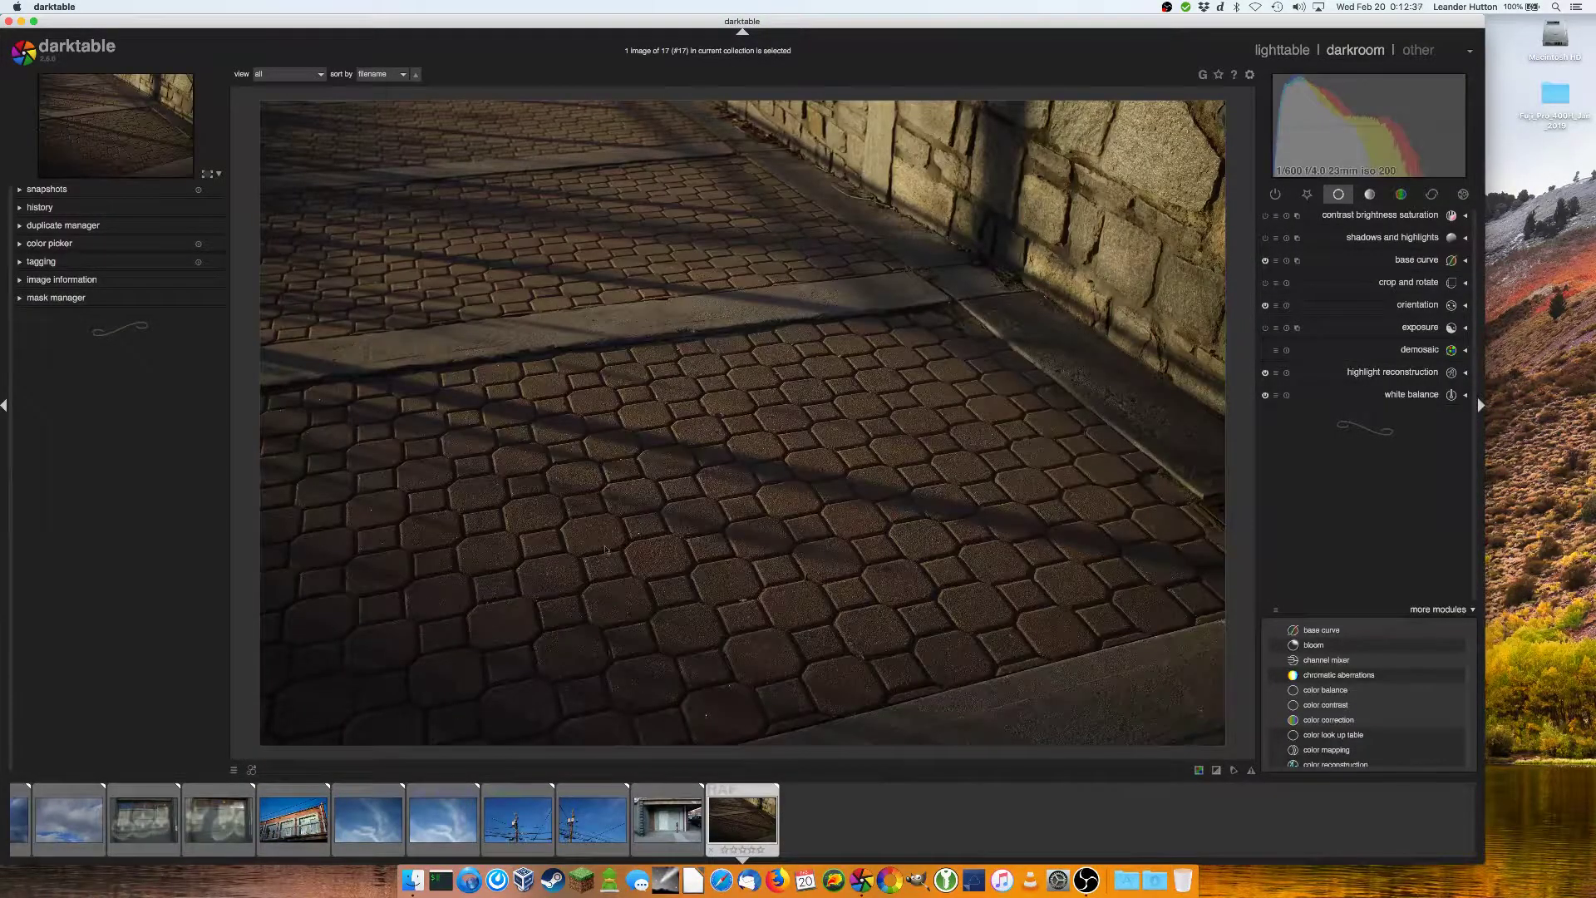
# Raise the image's saturation to 0.10
pyautogui.click(1374, 216)
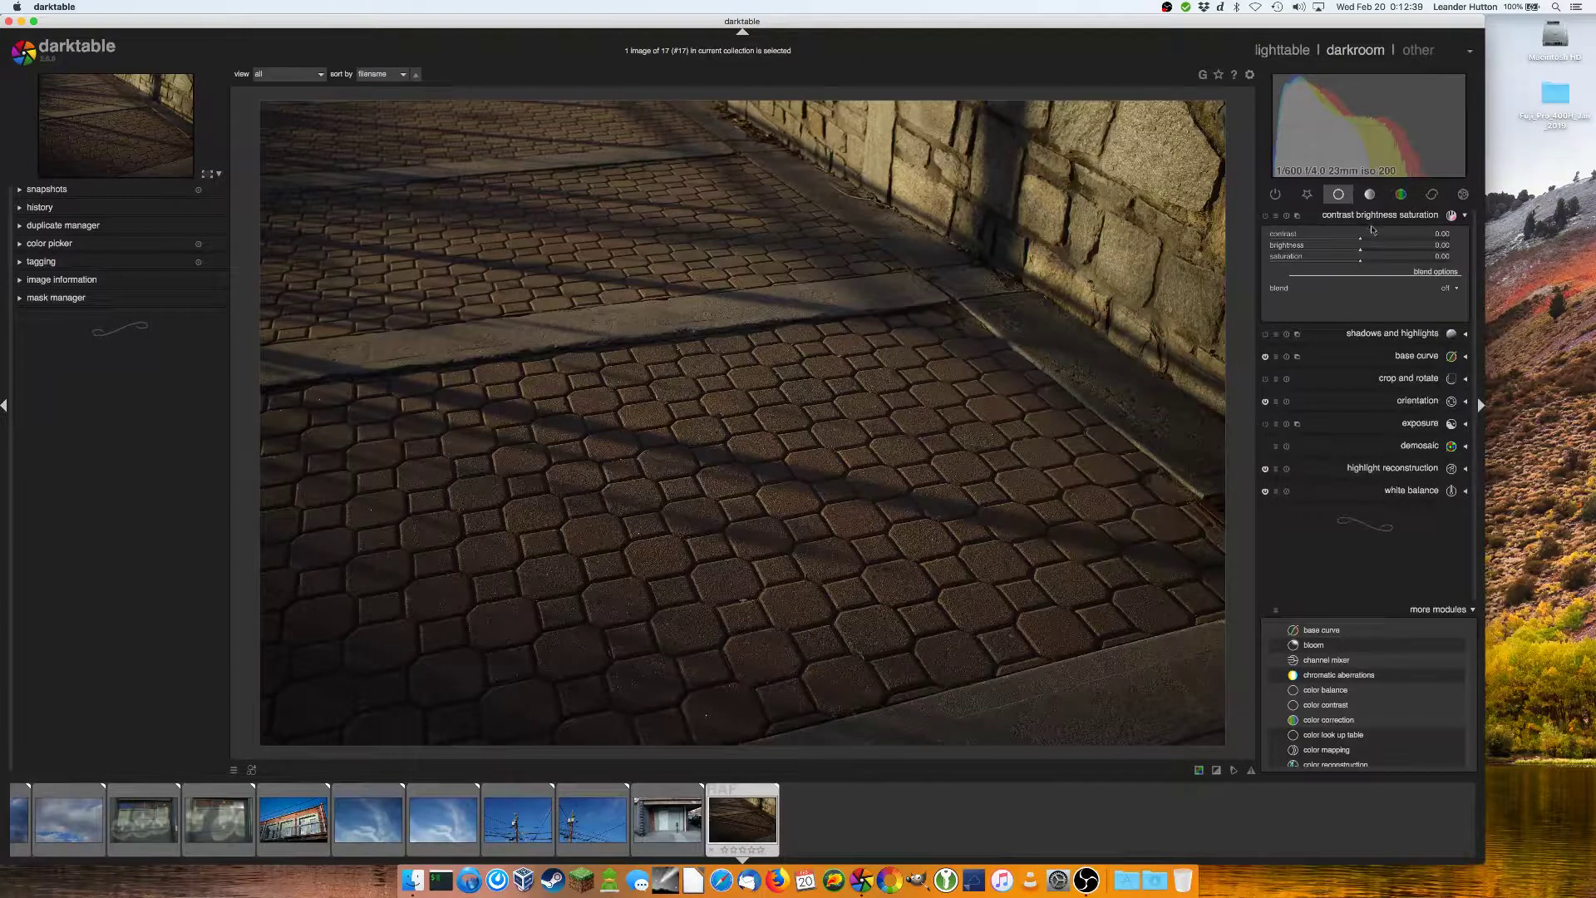
pyautogui.click(1369, 255)
pyautogui.click(1381, 219)
# Brighten exposure to about 1.01 EV and nudge the black level to 0.0020
pyautogui.click(1414, 348)
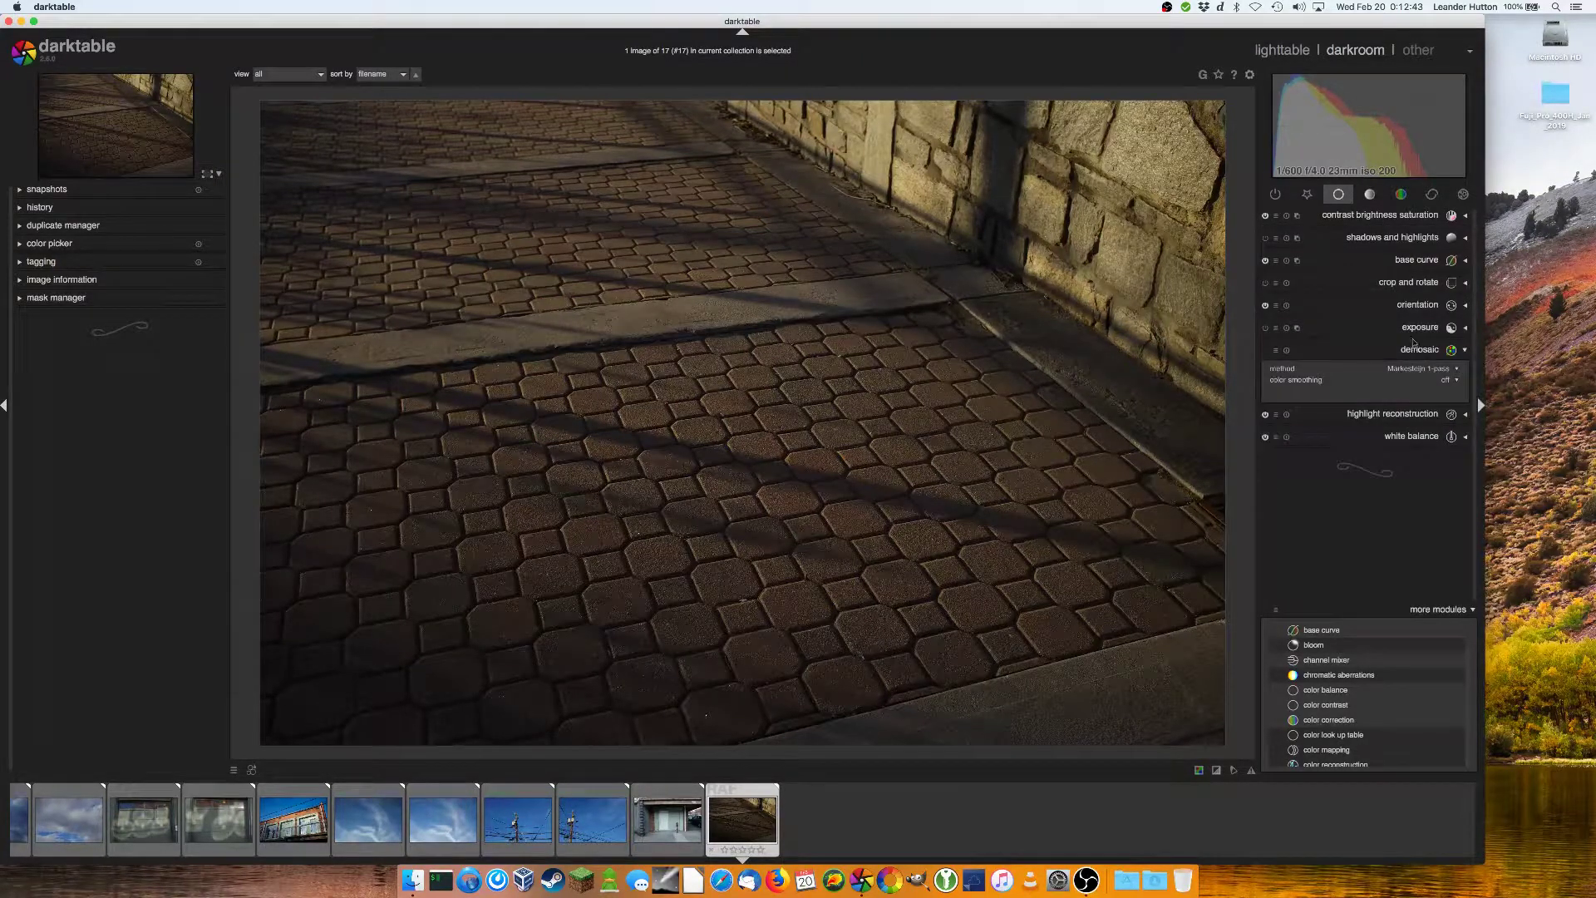
pyautogui.click(1413, 328)
pyautogui.click(1374, 371)
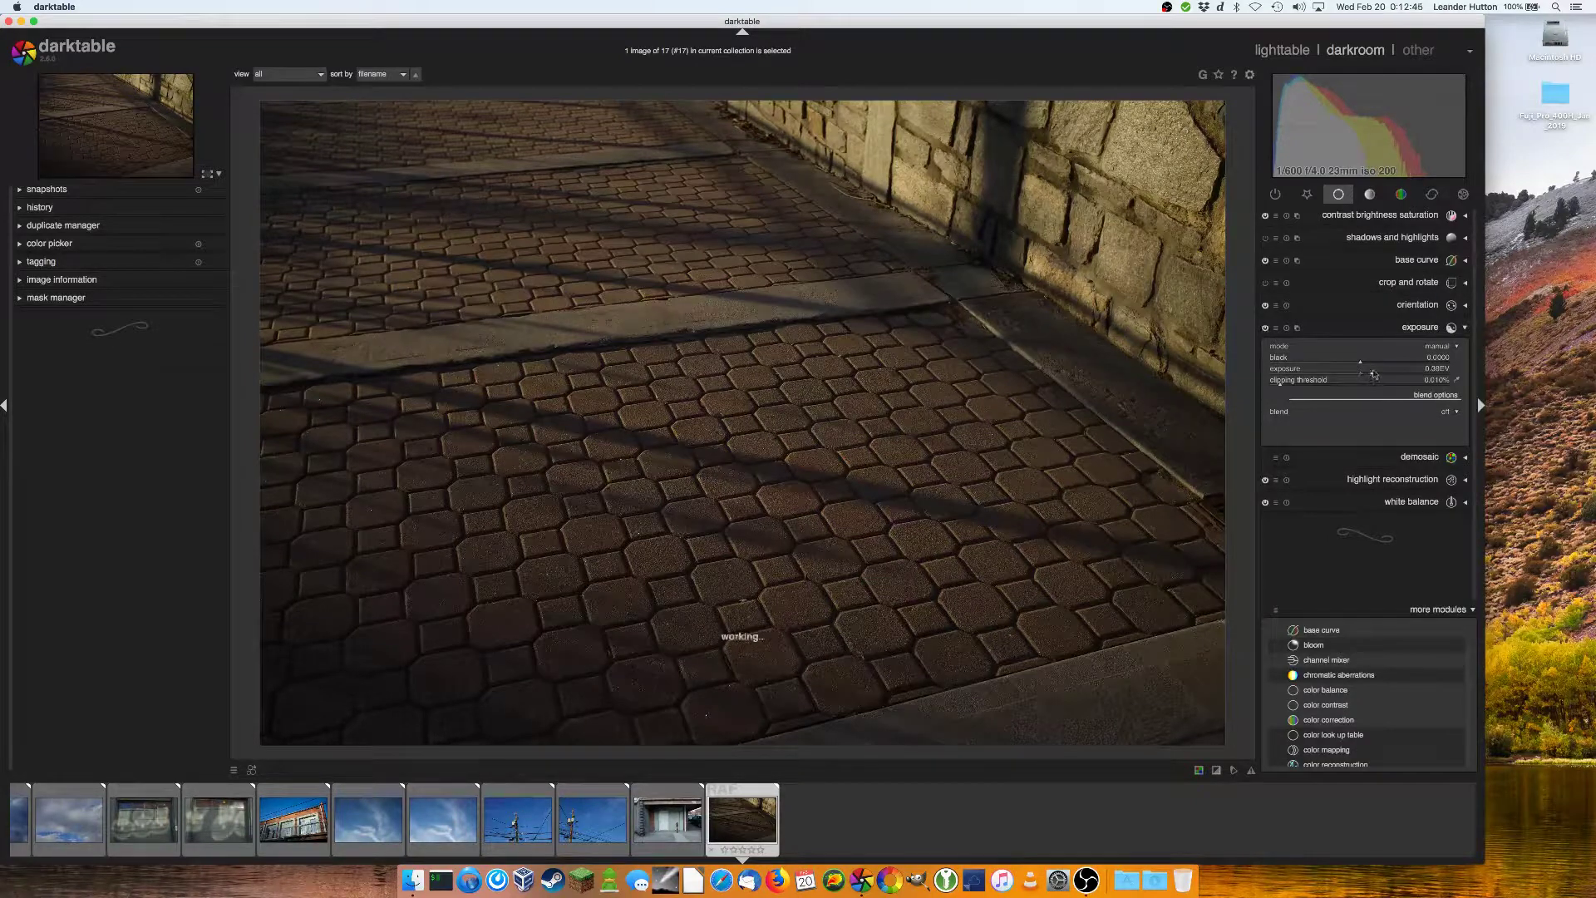
pyautogui.moveTo(1373, 373); pyautogui.dragTo(1401, 374)
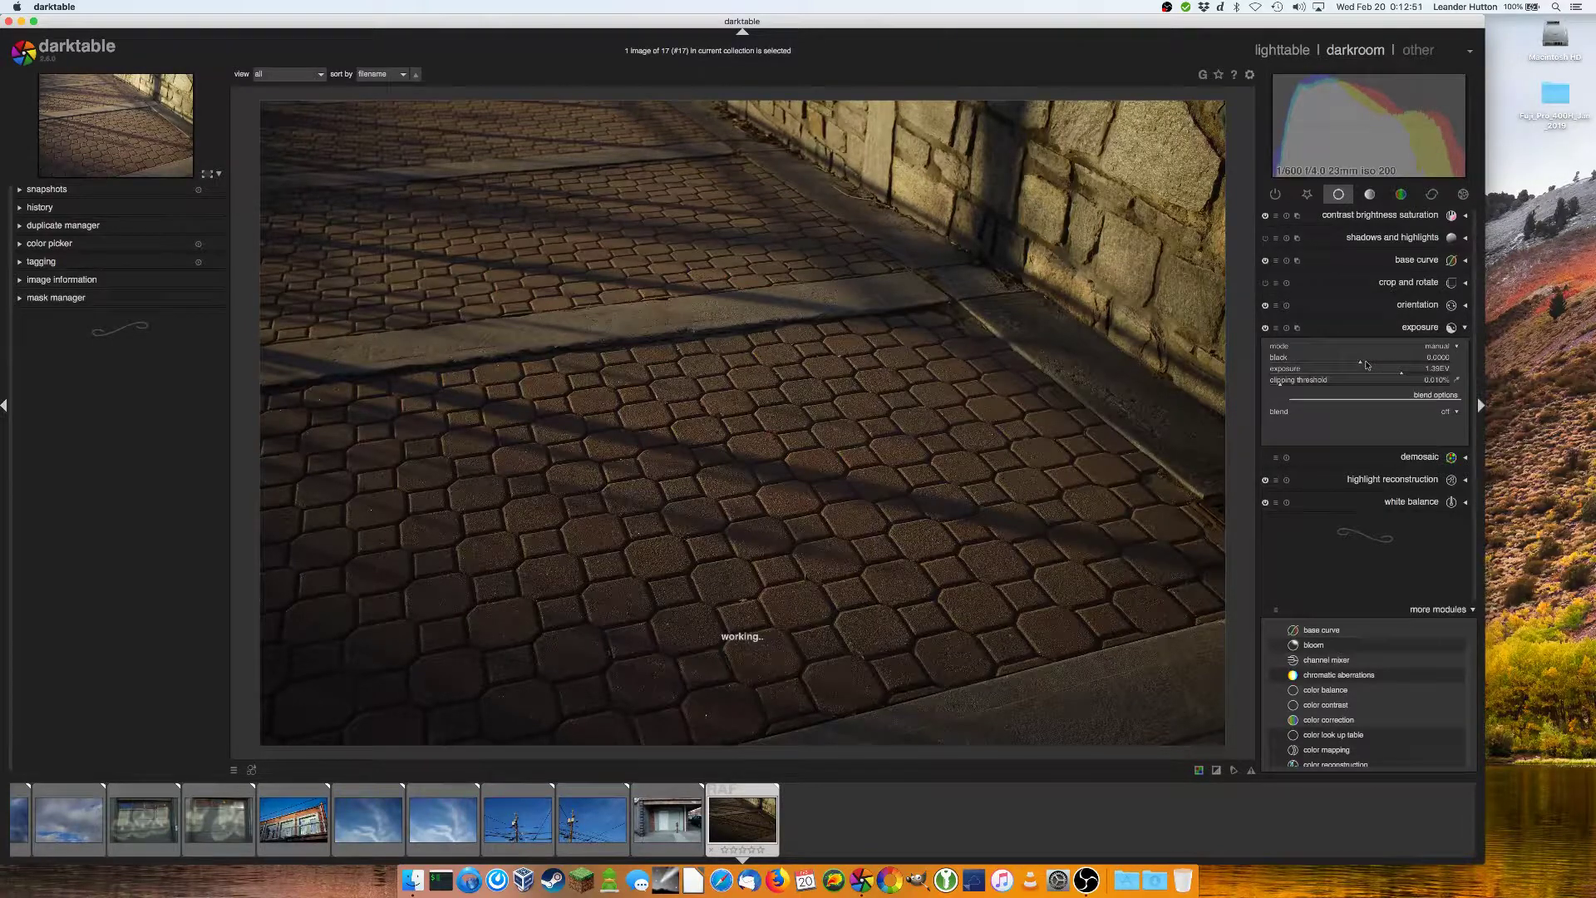
pyautogui.moveTo(1366, 364); pyautogui.dragTo(1372, 364)
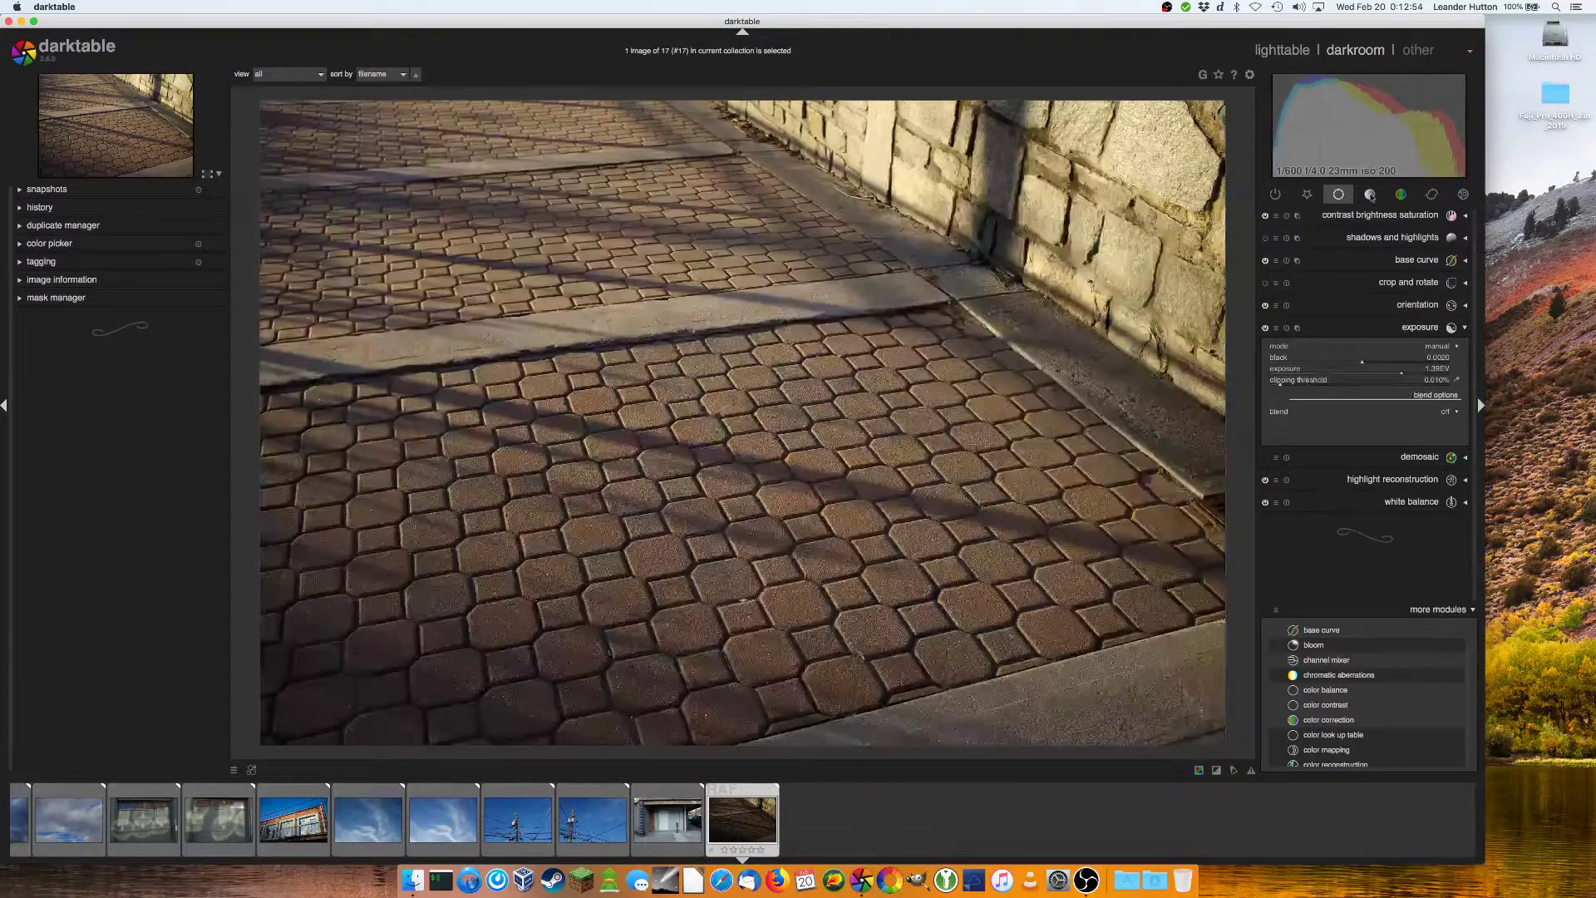
# Add contrast with the tone curve, lifting its upper part and lowering its lower end
pyautogui.click(1370, 195)
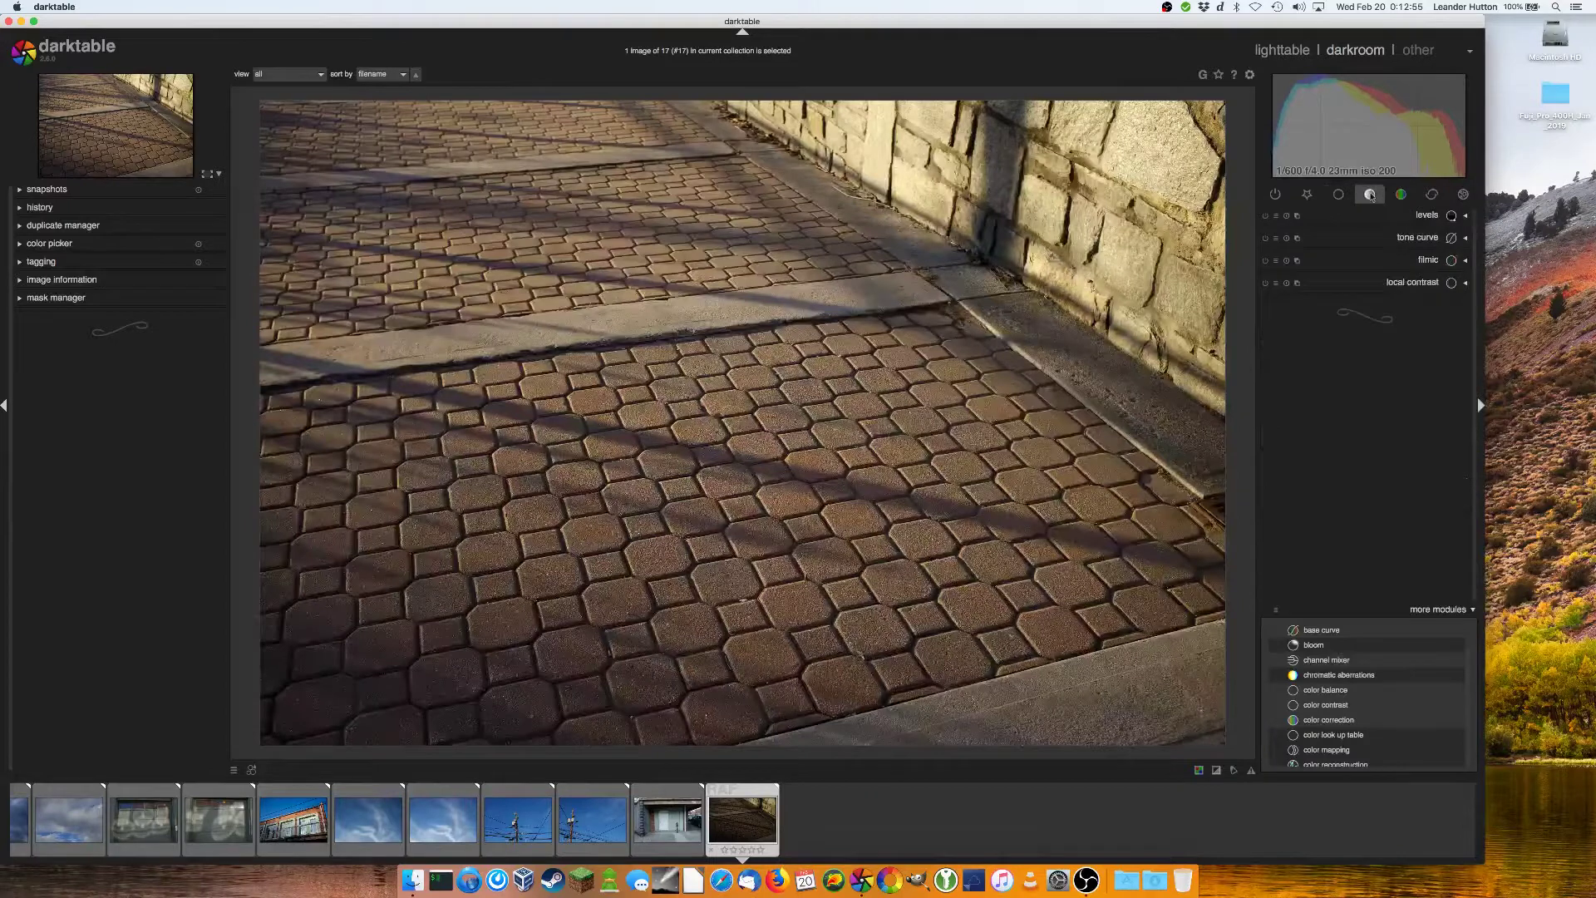
pyautogui.click(1372, 237)
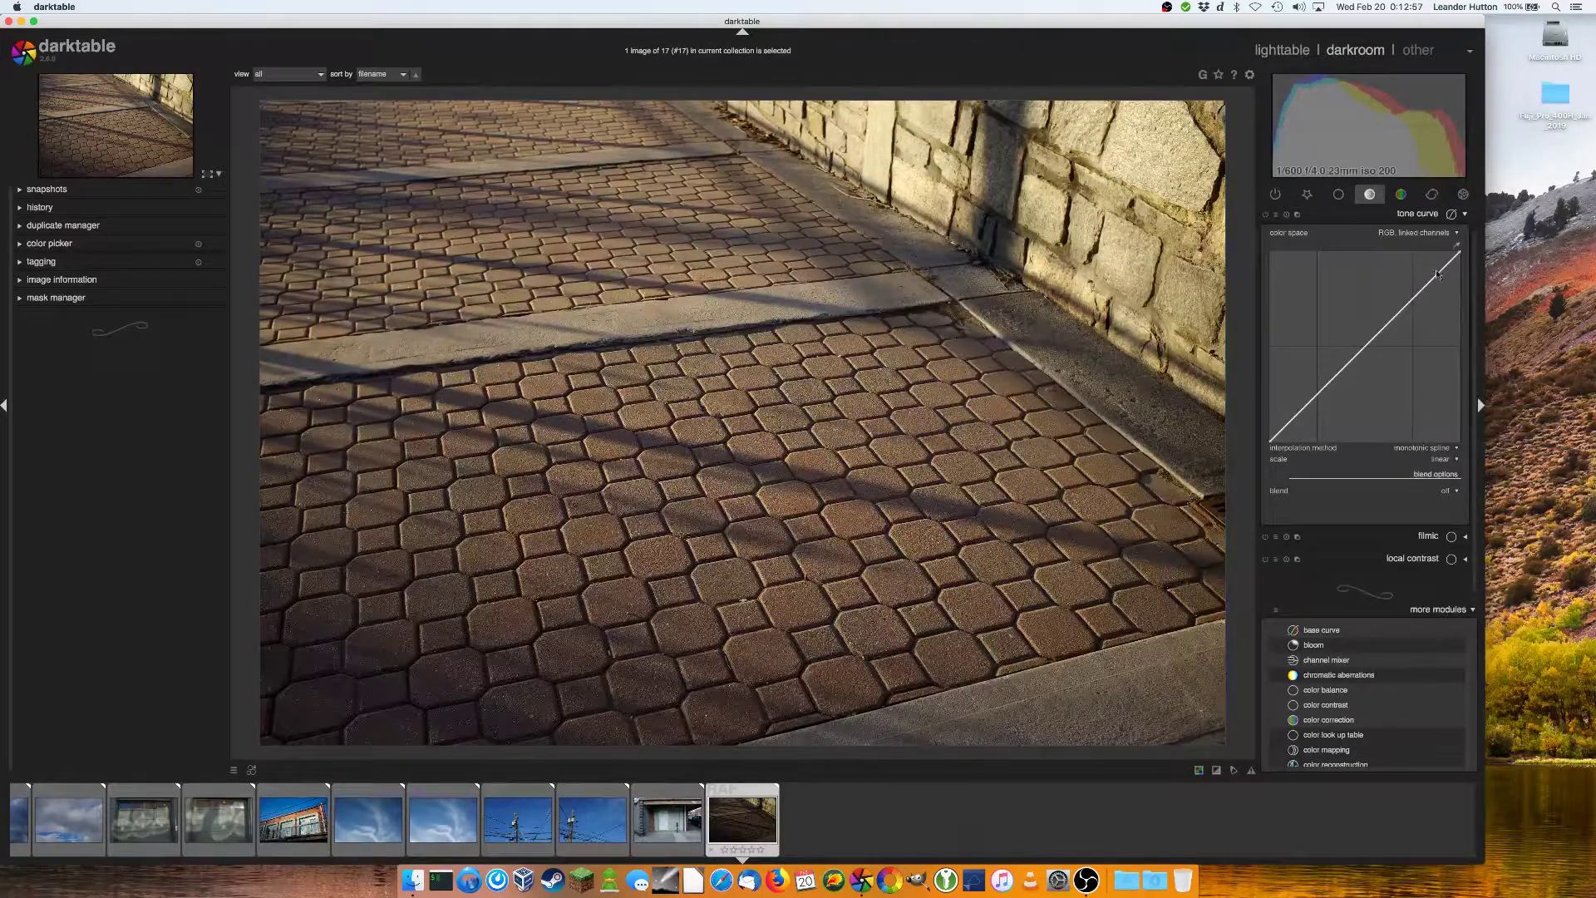
pyautogui.moveTo(1439, 274); pyautogui.dragTo(1436, 268)
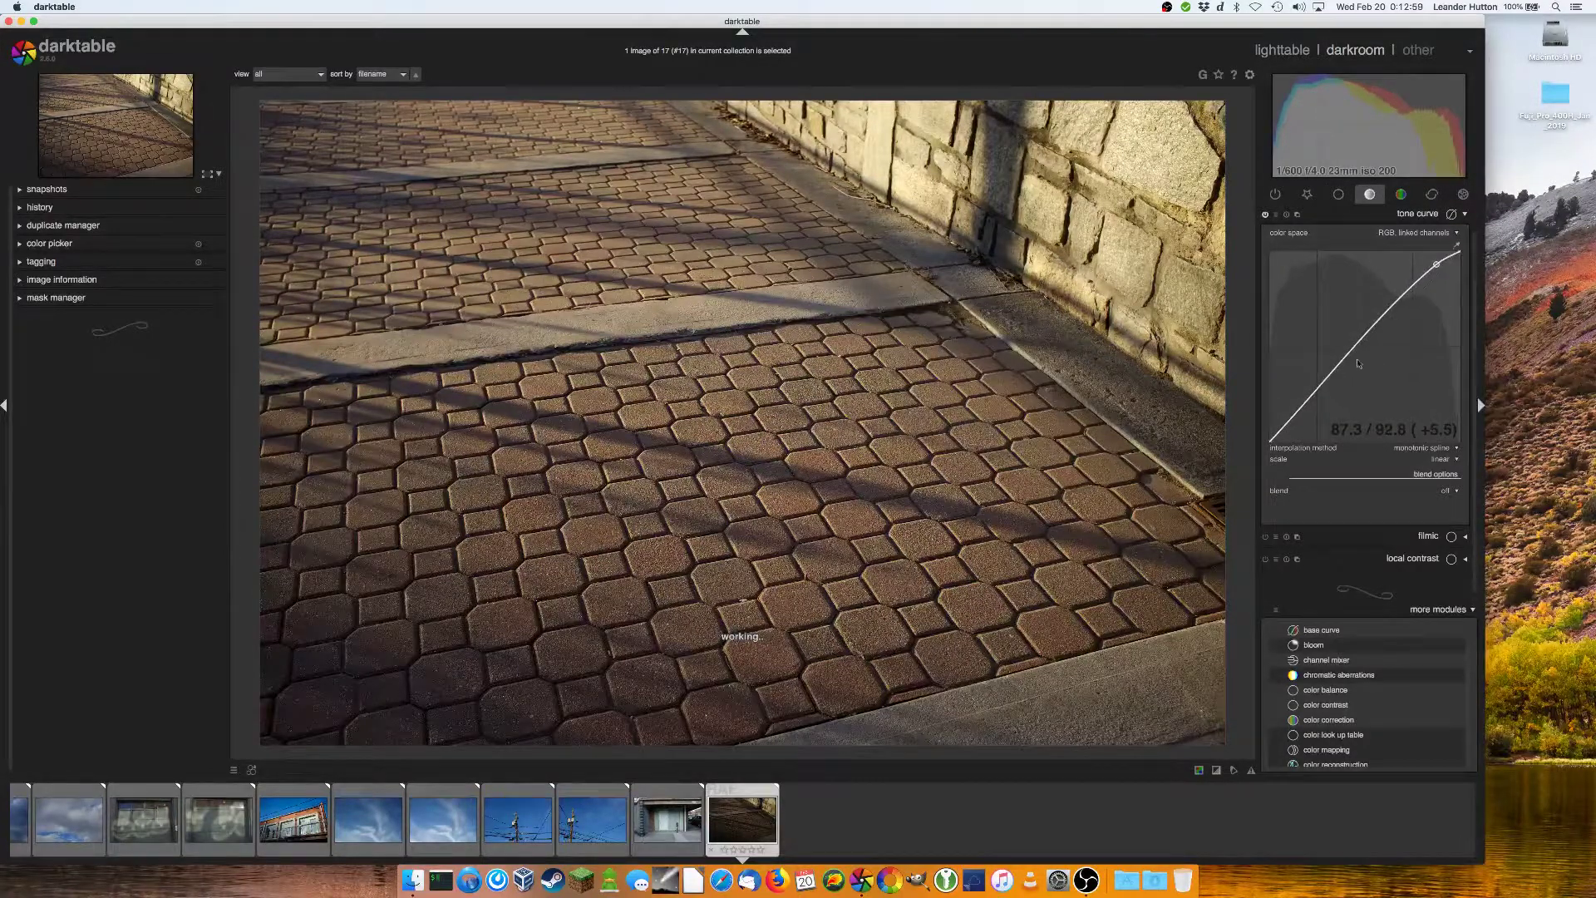
pyautogui.moveTo(1285, 431); pyautogui.dragTo(1297, 423)
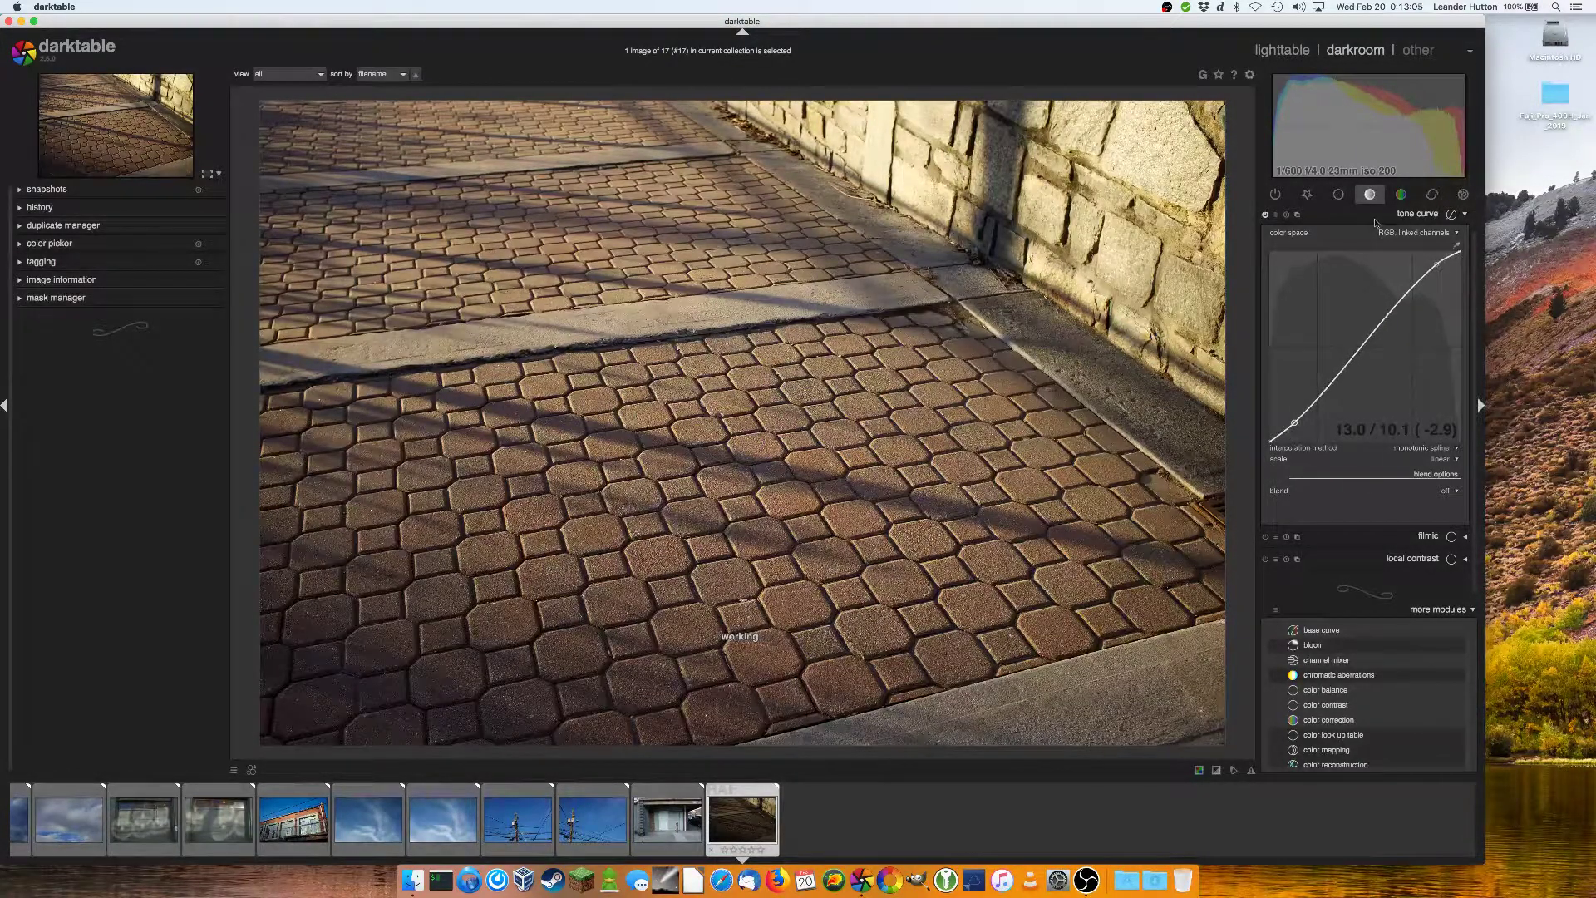
pyautogui.click(1375, 223)
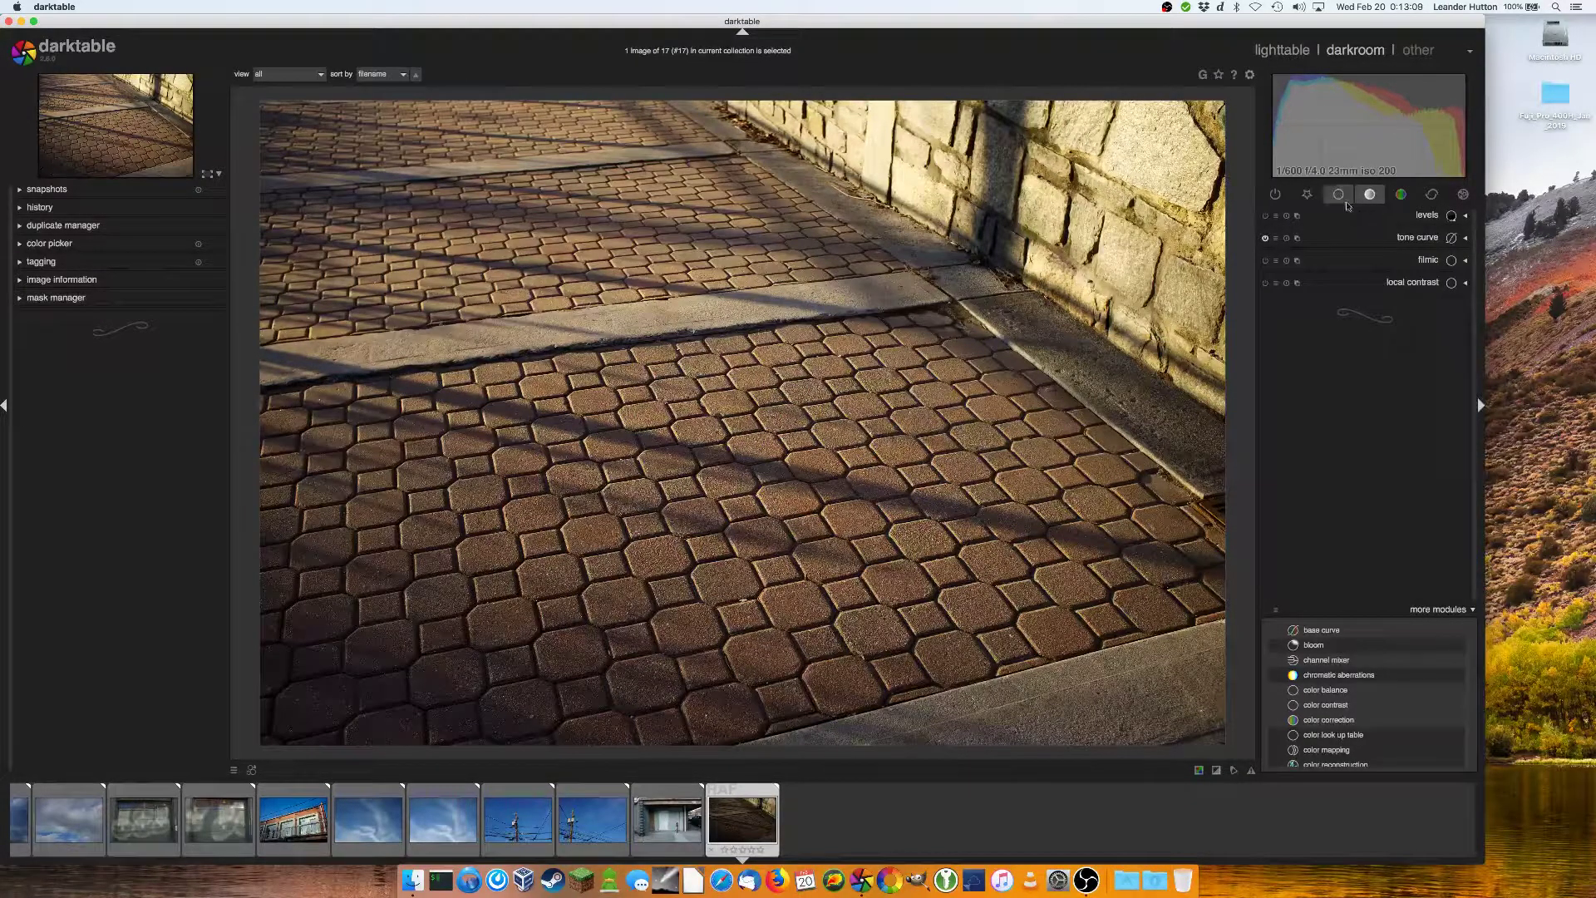
# Warm the white balance temperature to about 4970K
pyautogui.click(1339, 194)
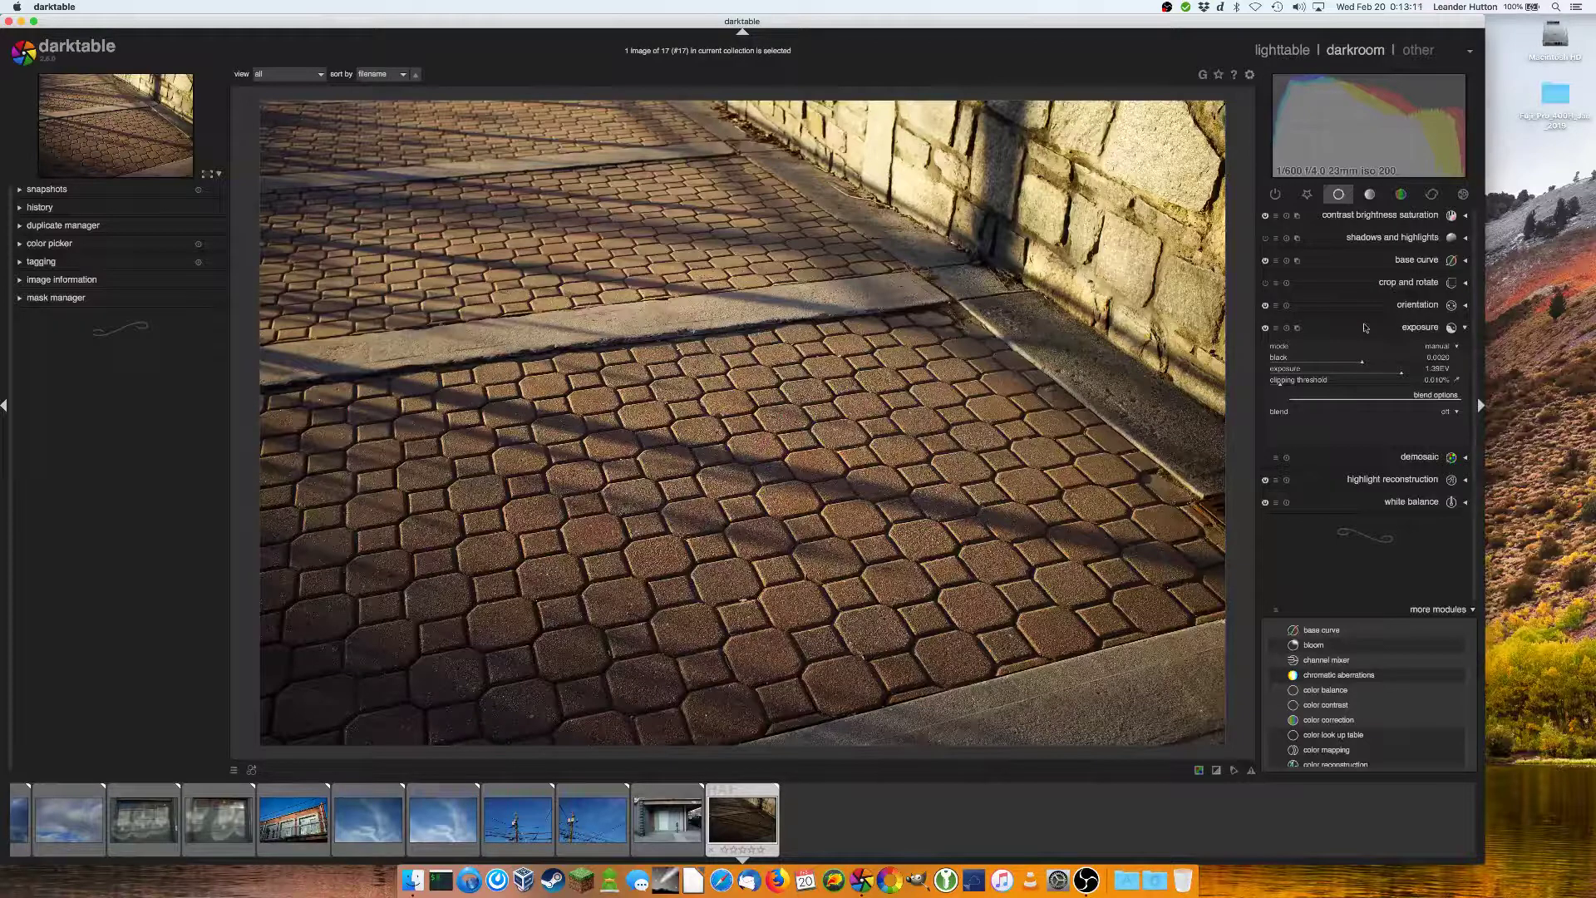
pyautogui.click(1382, 239)
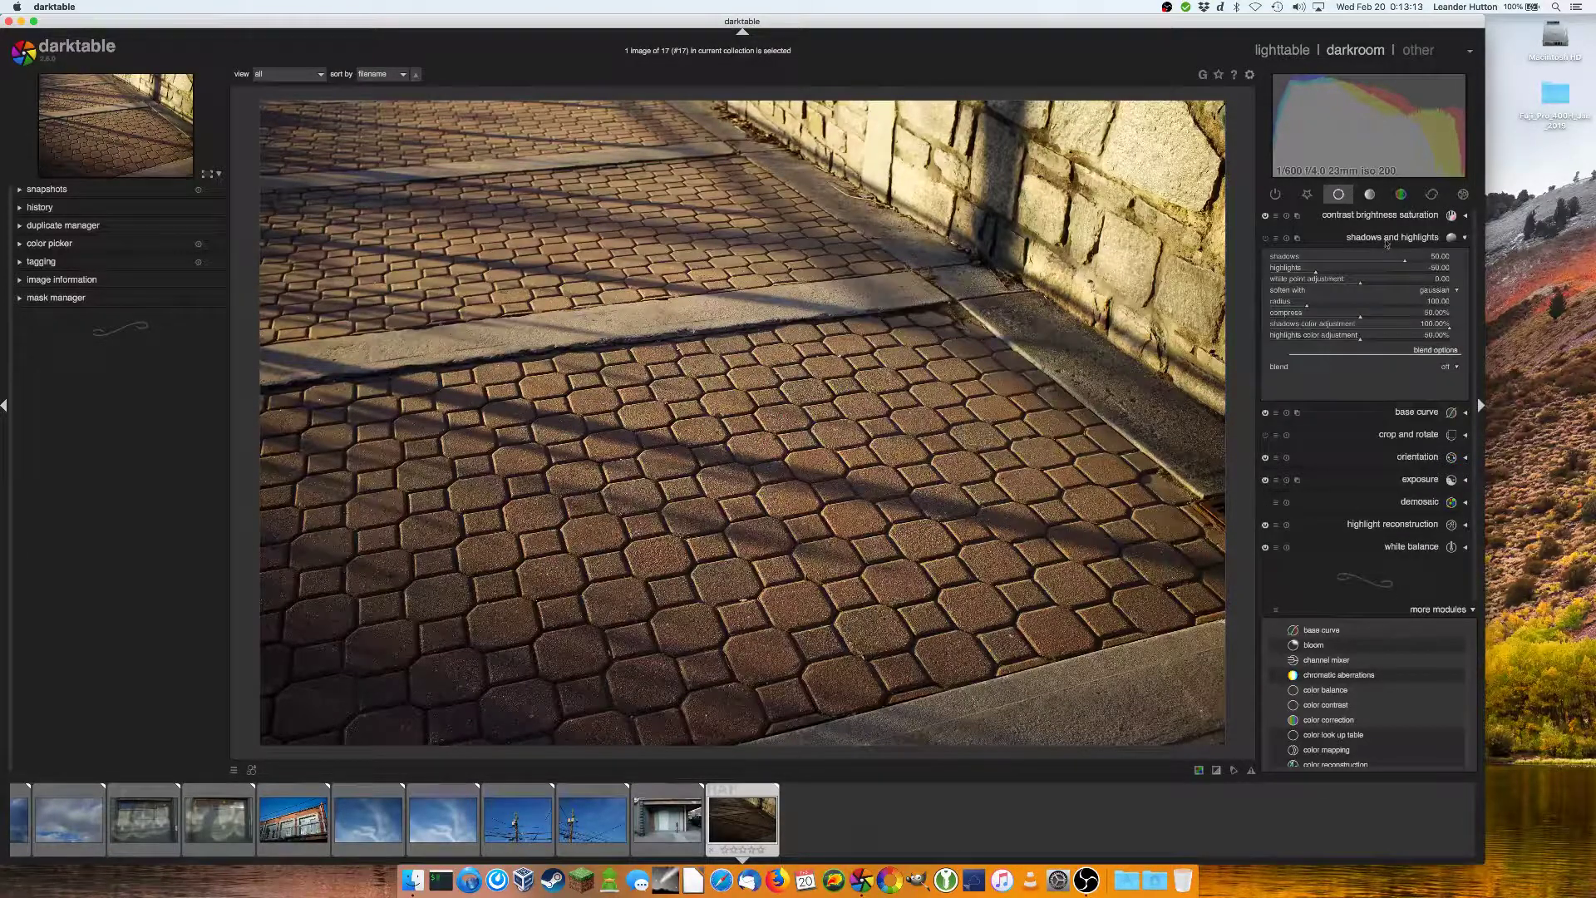
pyautogui.click(1383, 245)
pyautogui.click(1376, 325)
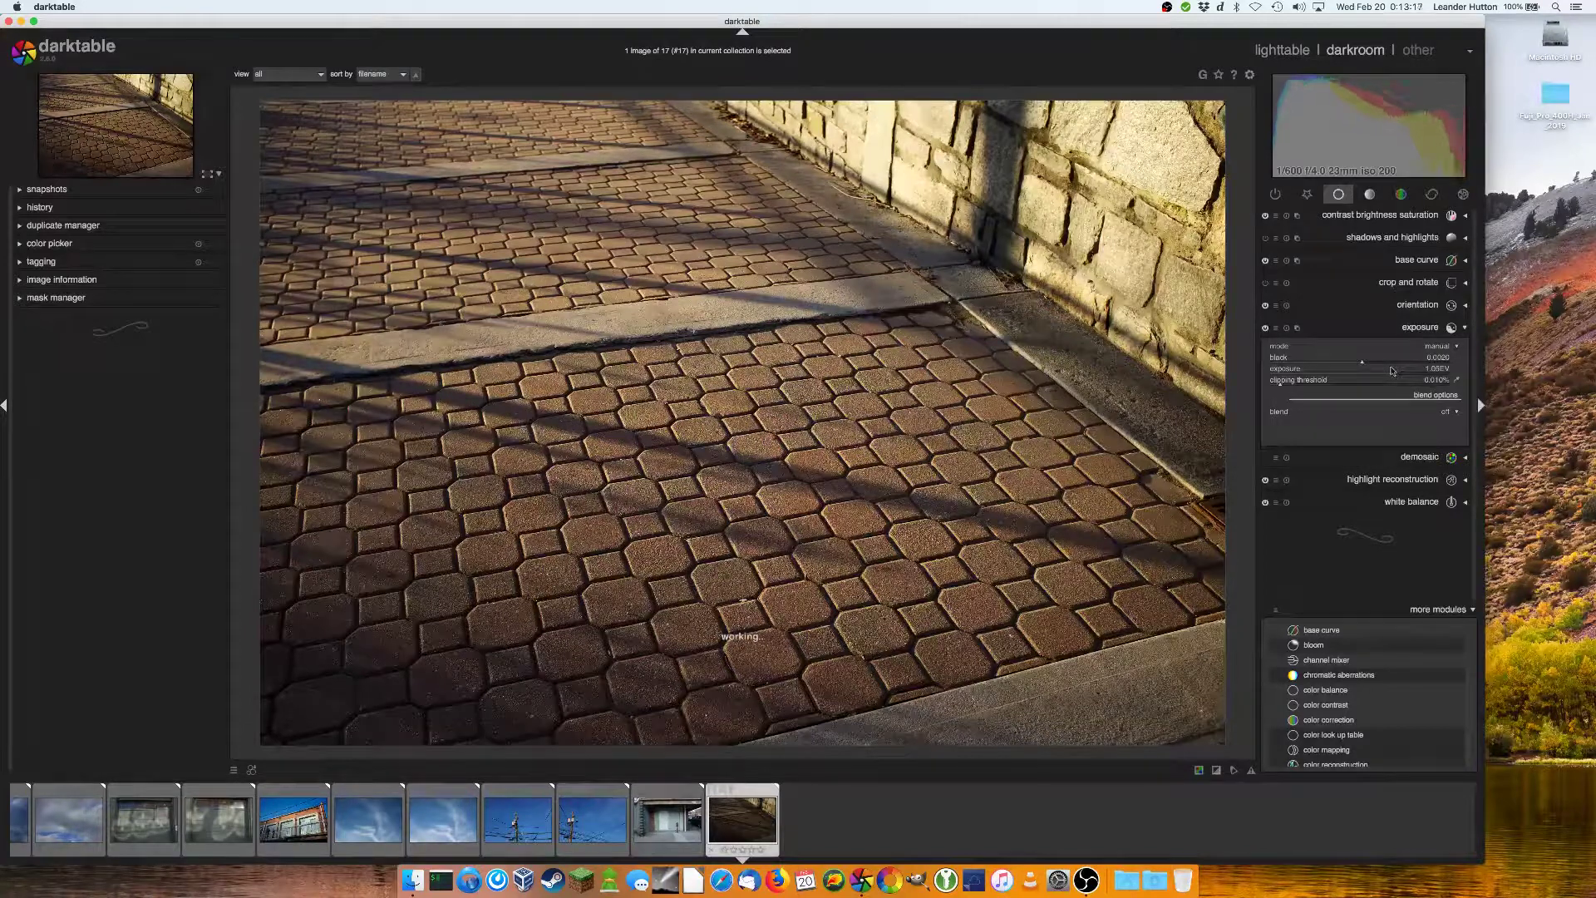
pyautogui.click(1395, 330)
pyautogui.click(1390, 396)
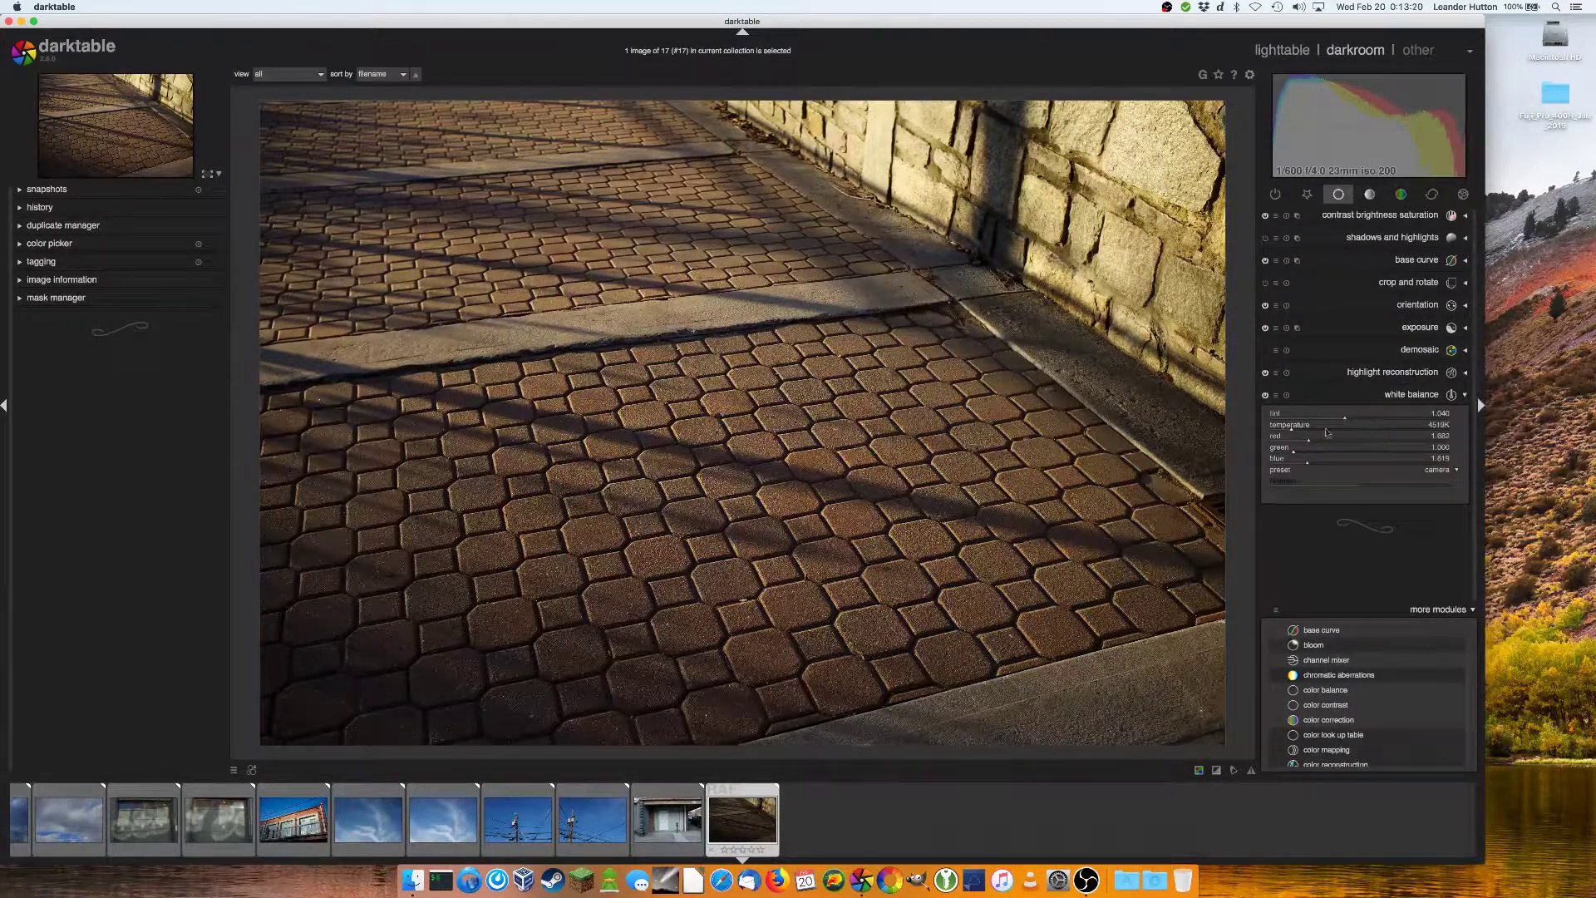
pyautogui.moveTo(1296, 430); pyautogui.dragTo(1293, 429)
pyautogui.click(1336, 396)
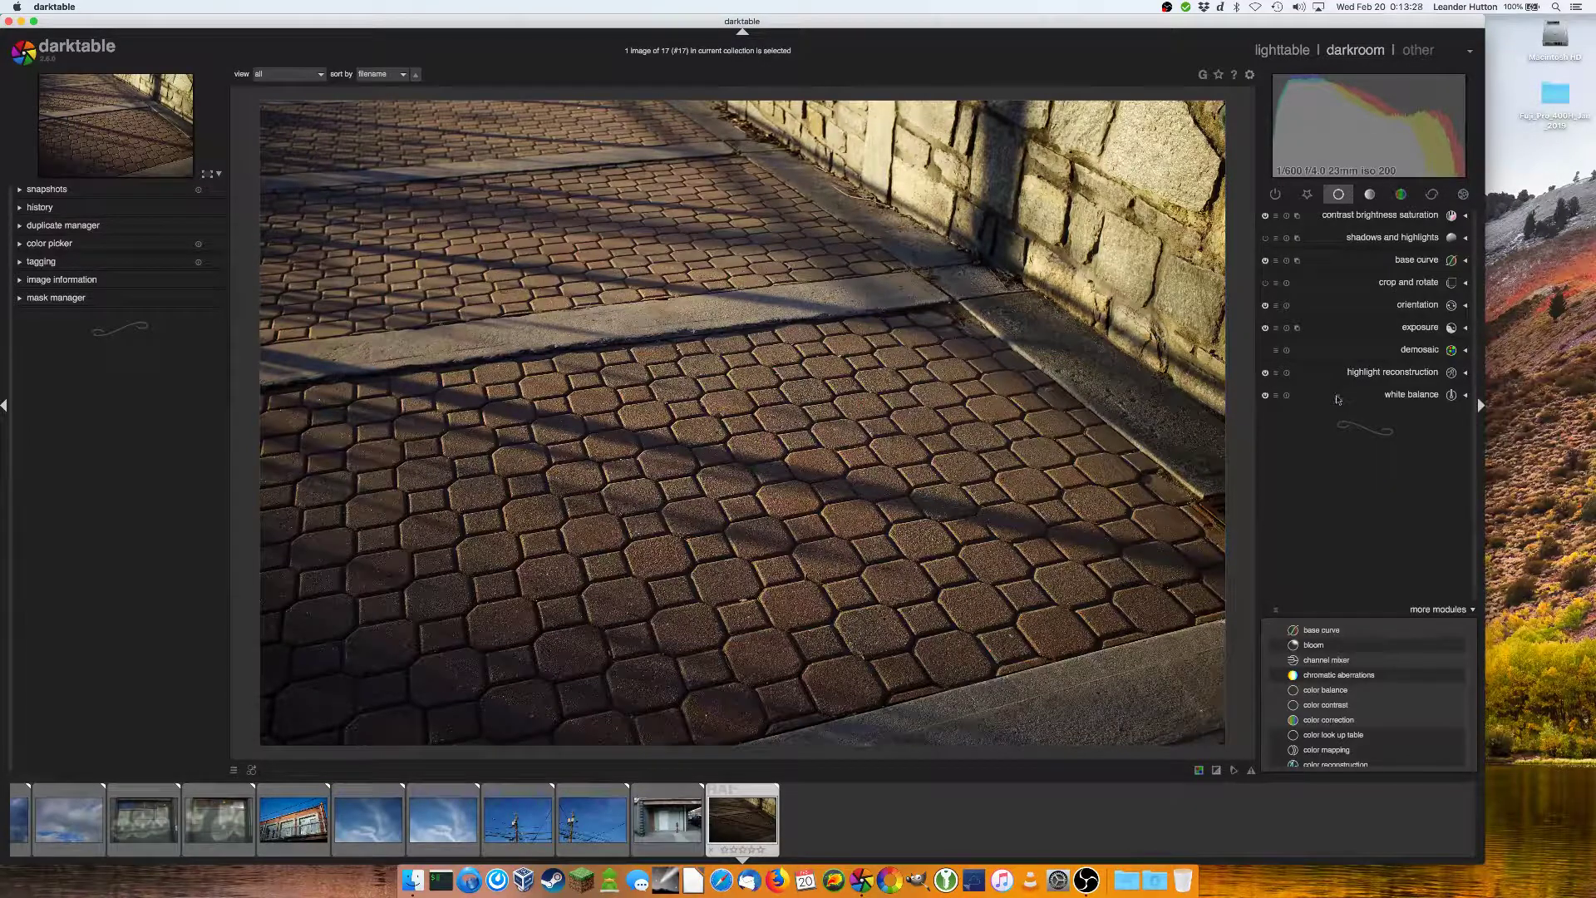
pyautogui.click(1337, 398)
pyautogui.moveTo(1292, 432); pyautogui.dragTo(1315, 422)
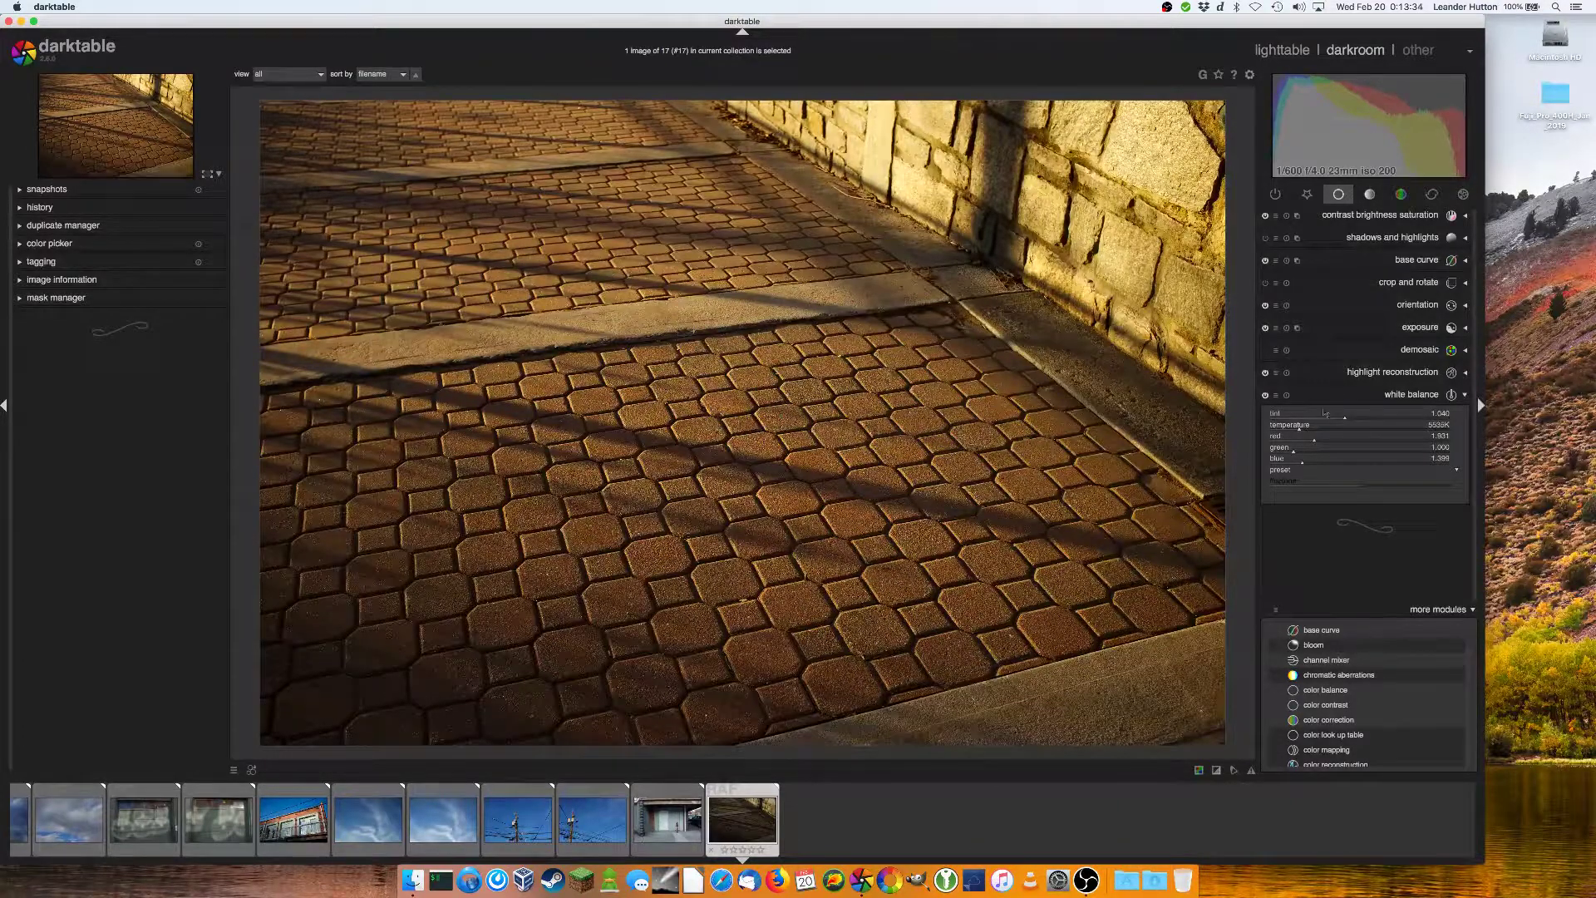
pyautogui.click(1302, 430)
pyautogui.click(1386, 400)
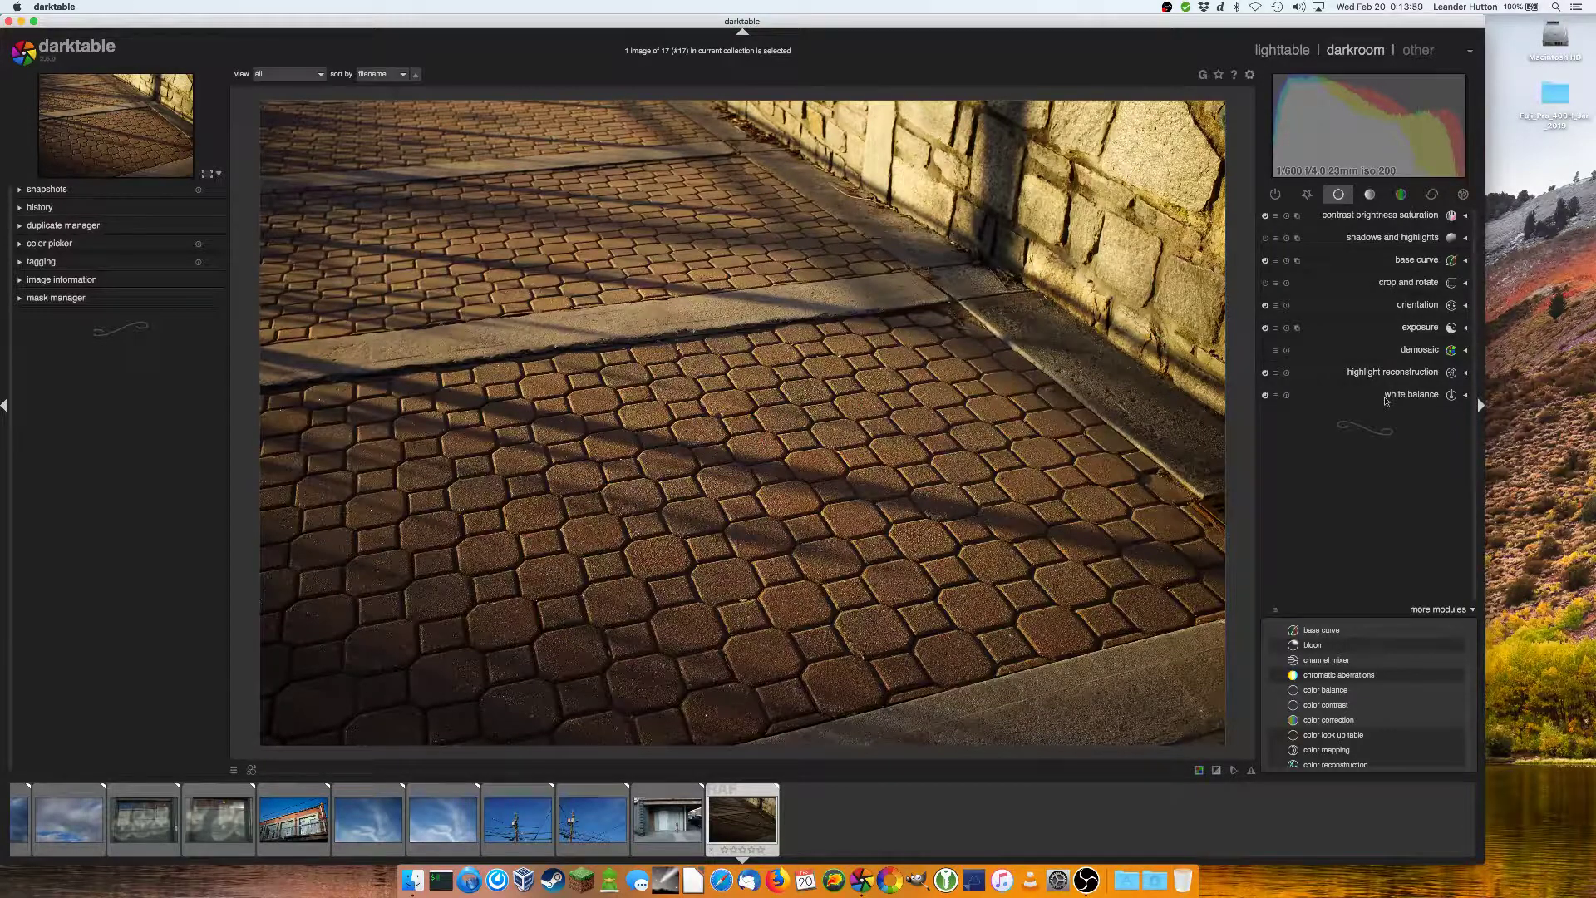
# Lower the exposure to 0.82 EV
pyautogui.click(1408, 351)
pyautogui.click(1407, 351)
pyautogui.click(1417, 332)
pyautogui.click(1385, 372)
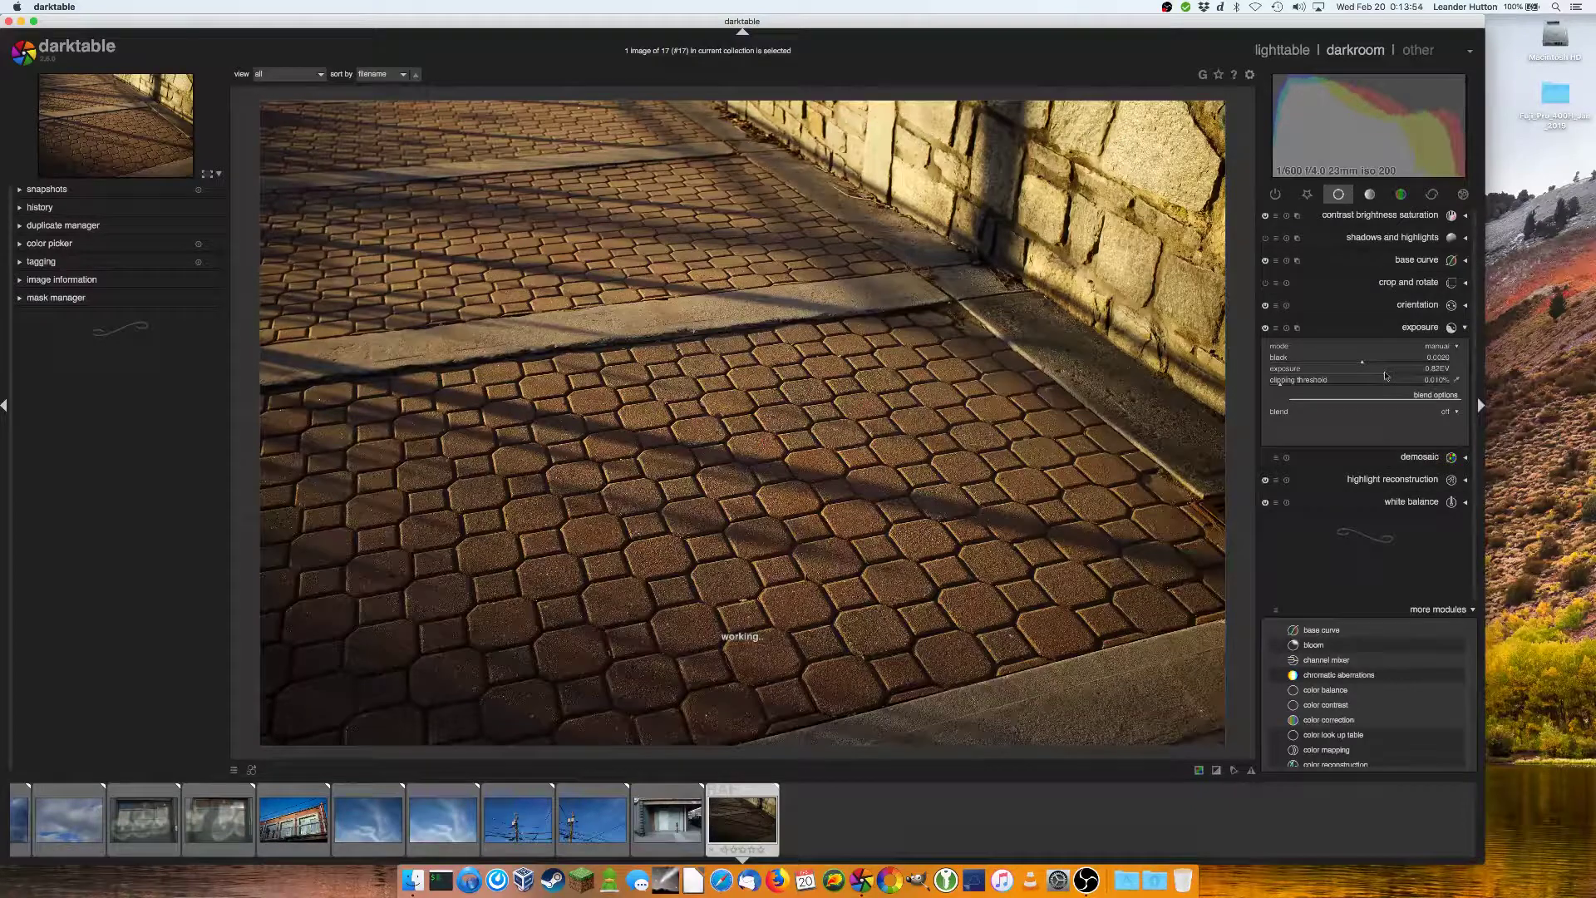
pyautogui.click(1418, 329)
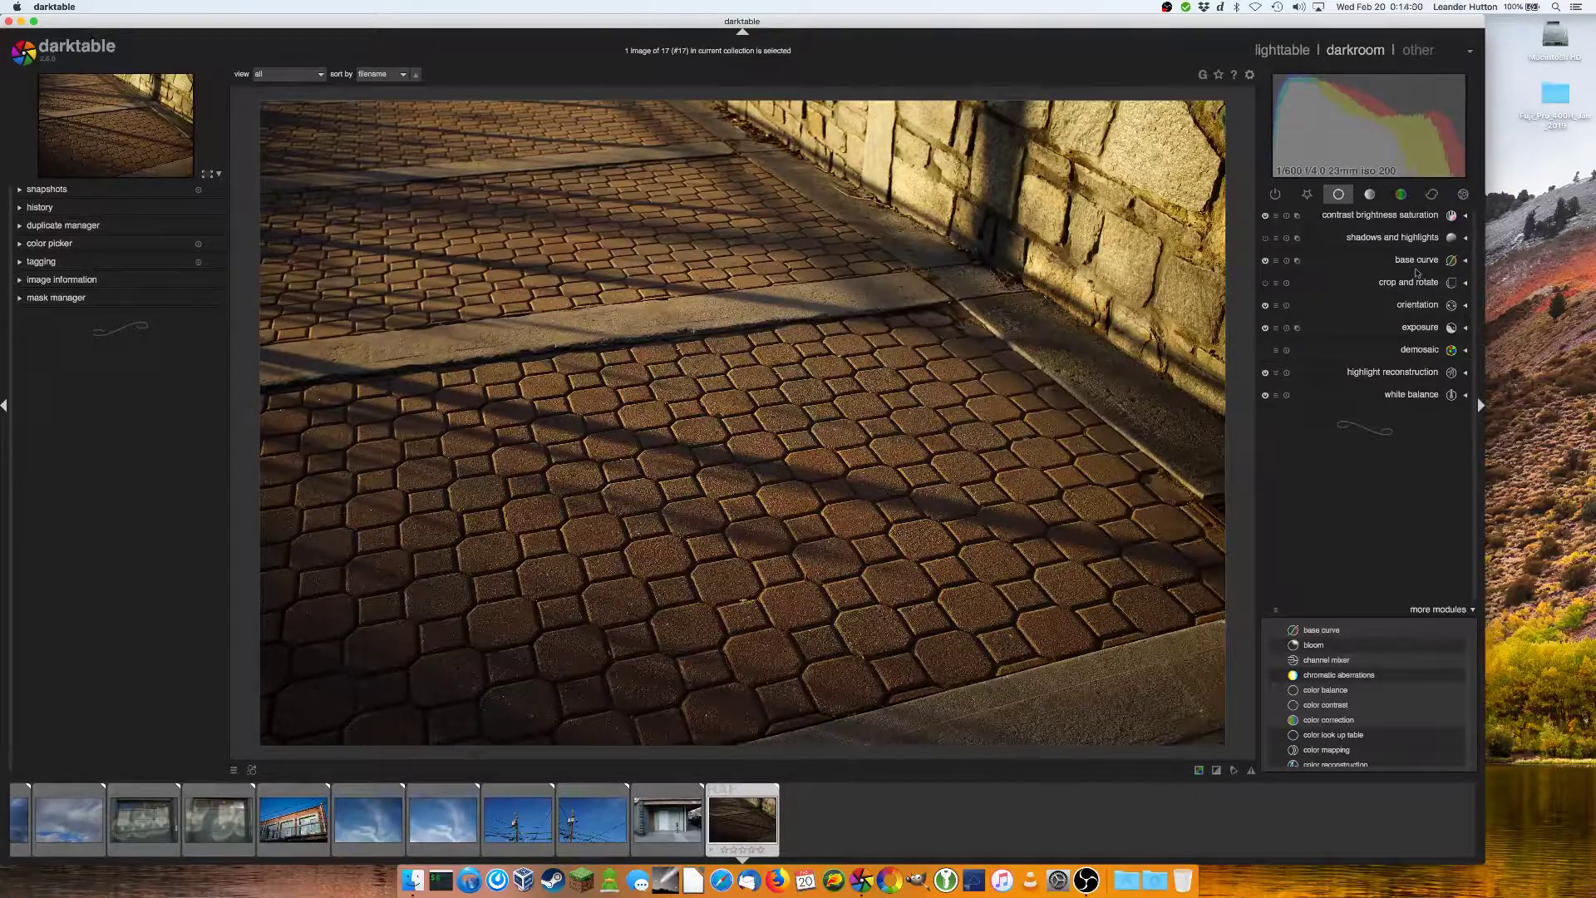
pyautogui.click(1372, 195)
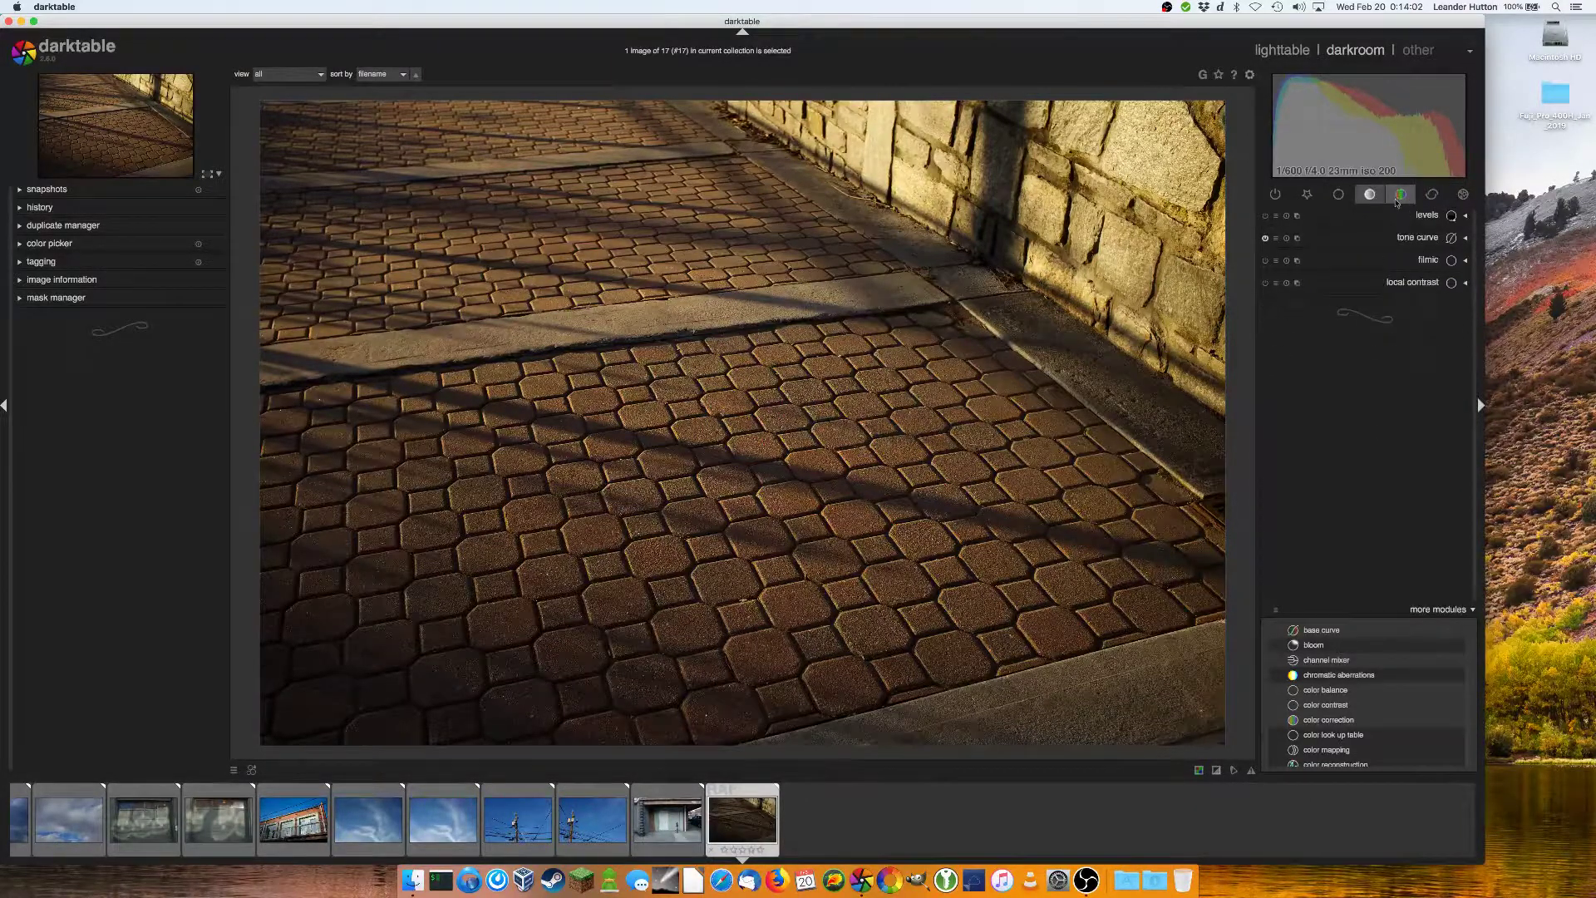
pyautogui.click(1431, 196)
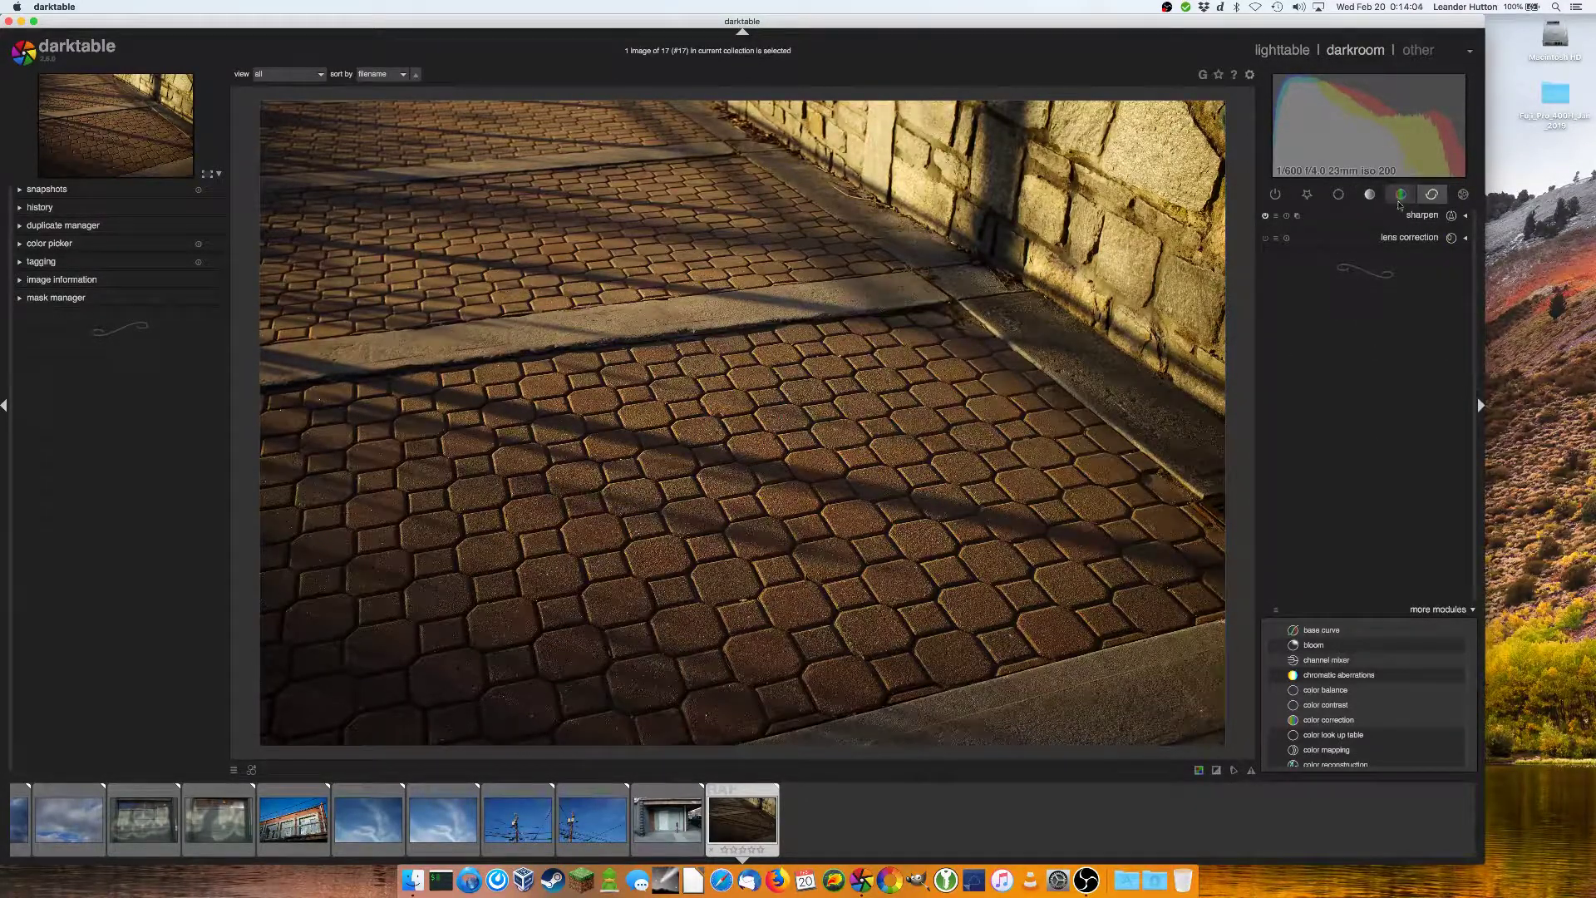
pyautogui.click(1265, 239)
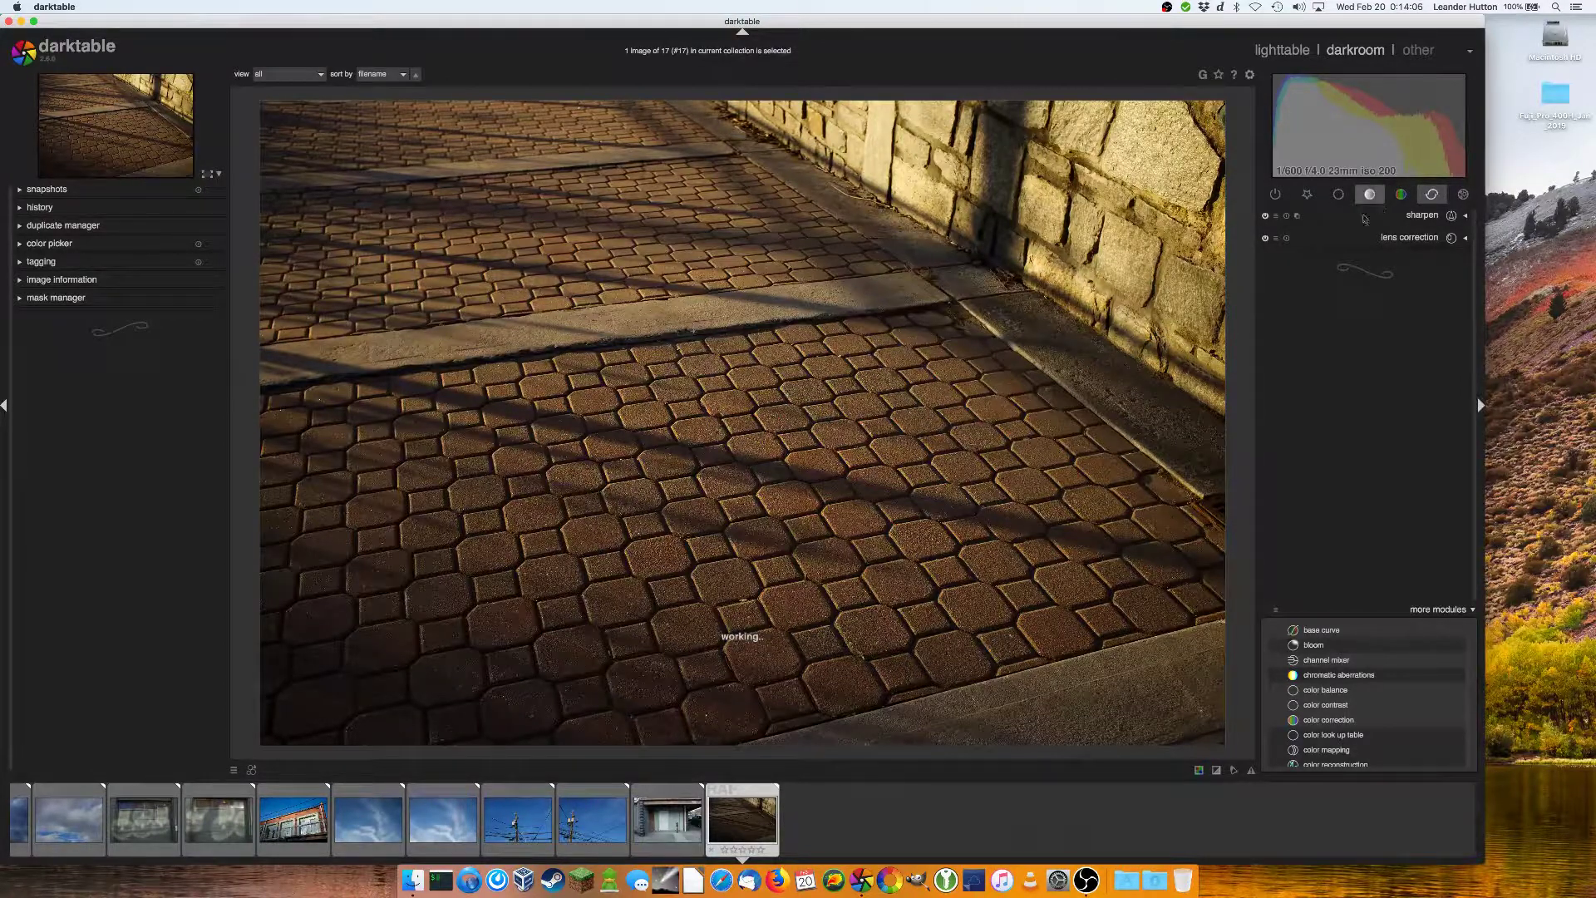
pyautogui.click(1370, 194)
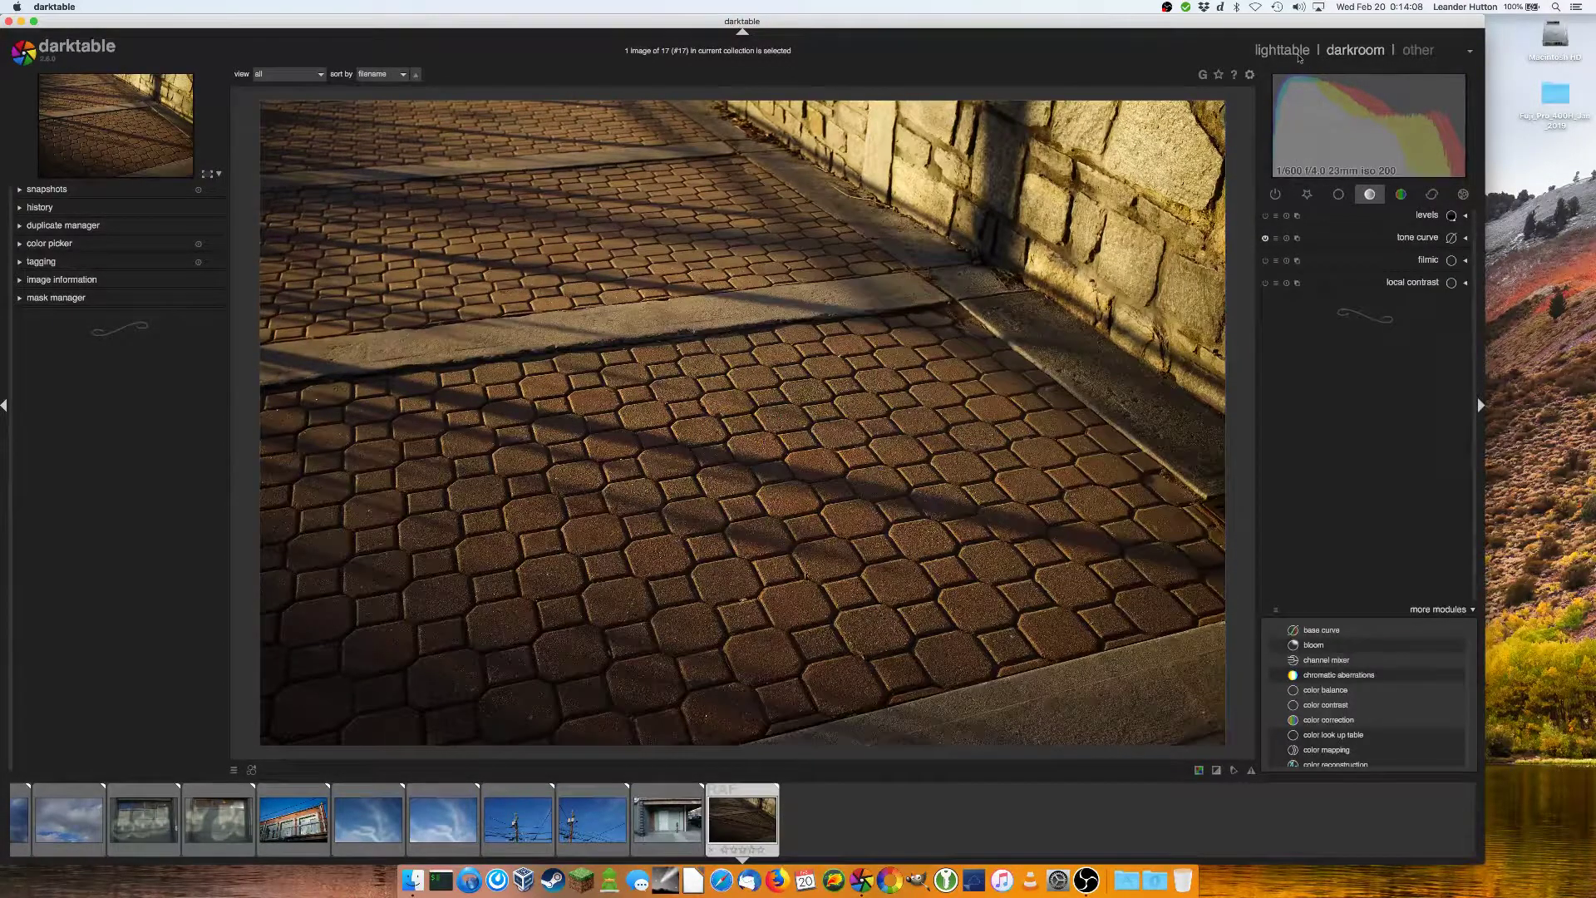
# Return to the lighttable, give the sidewalk photo a five-star rating, and switch to Finder
pyautogui.click(1284, 52)
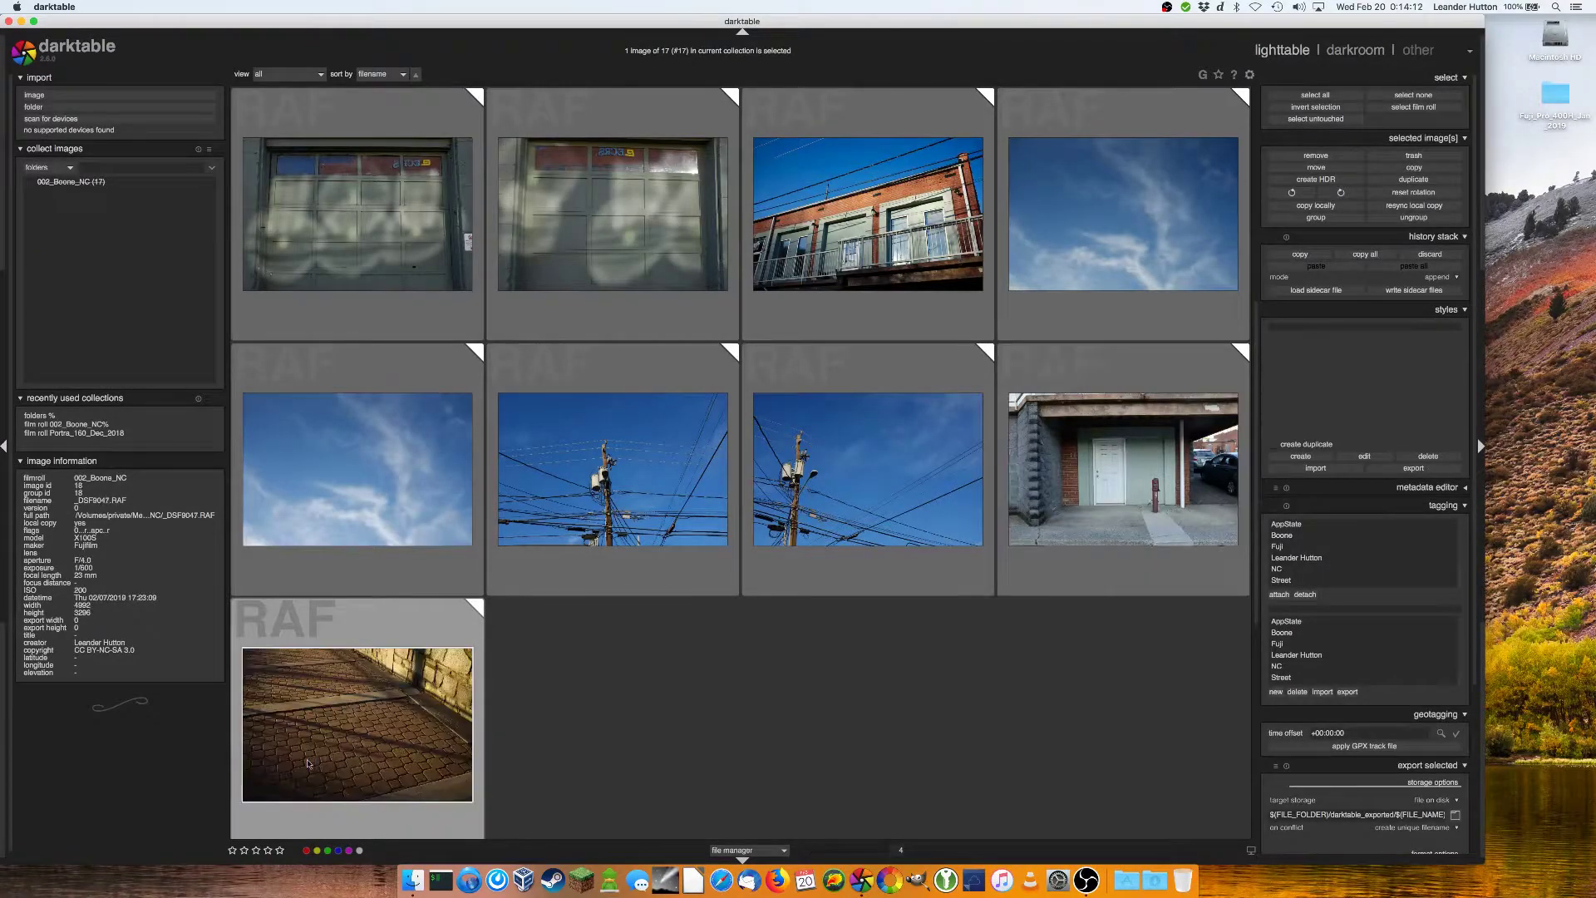
pyautogui.press('5')
pyautogui.press('super+Tab')
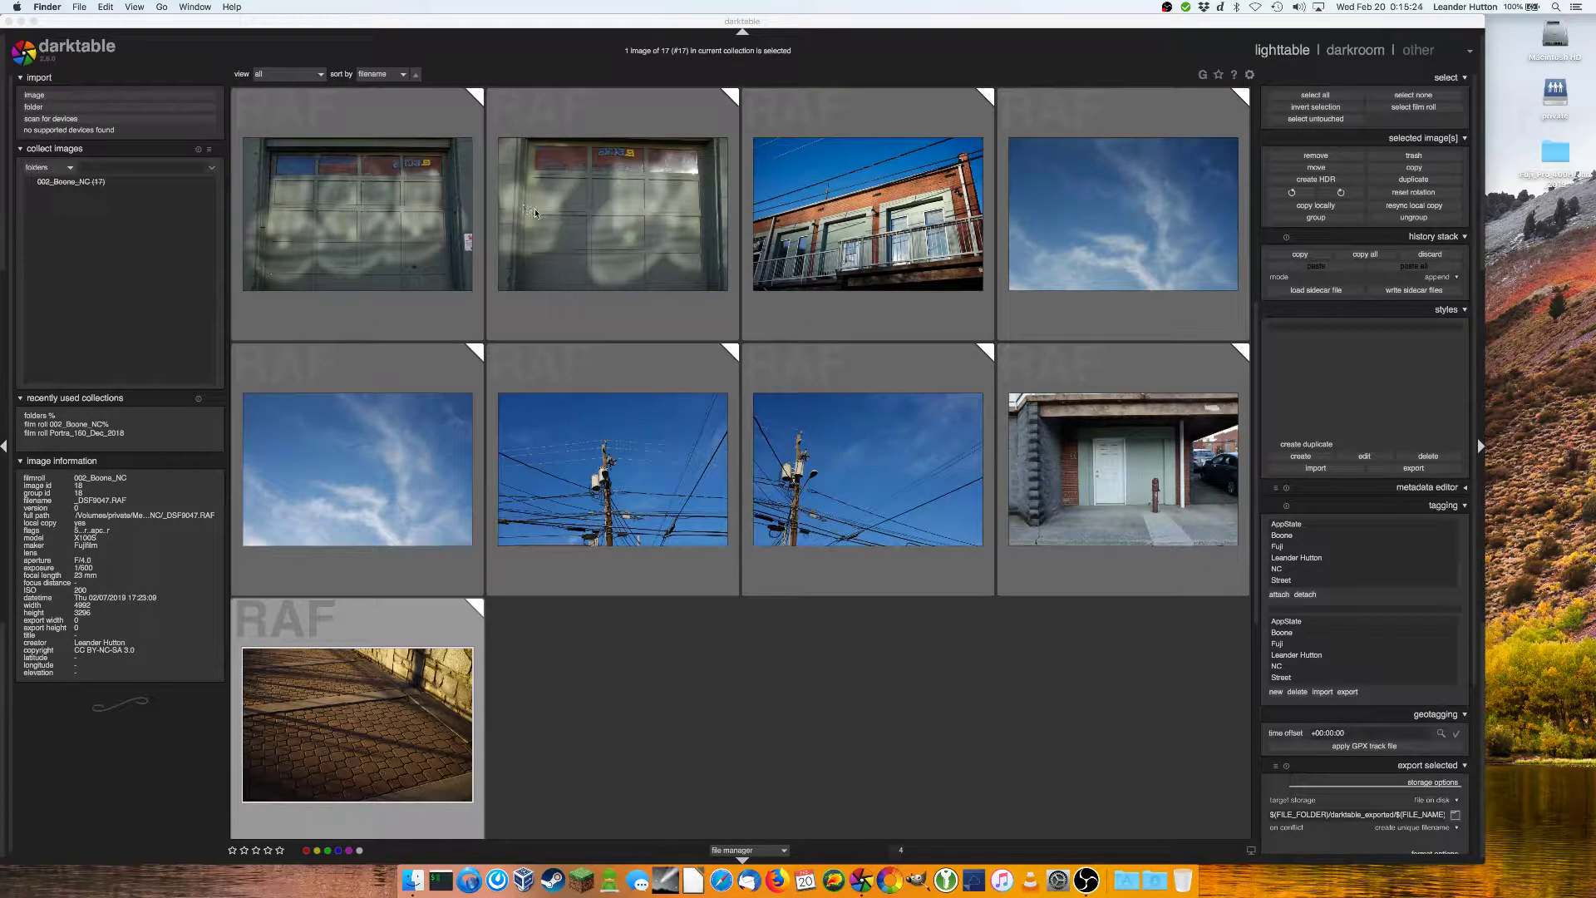
# Select all 17 images of the 002_Boone_NC roll and resync their local copies
pyautogui.scroll(1, 547, 221)
pyautogui.scroll(1, 547, 221)
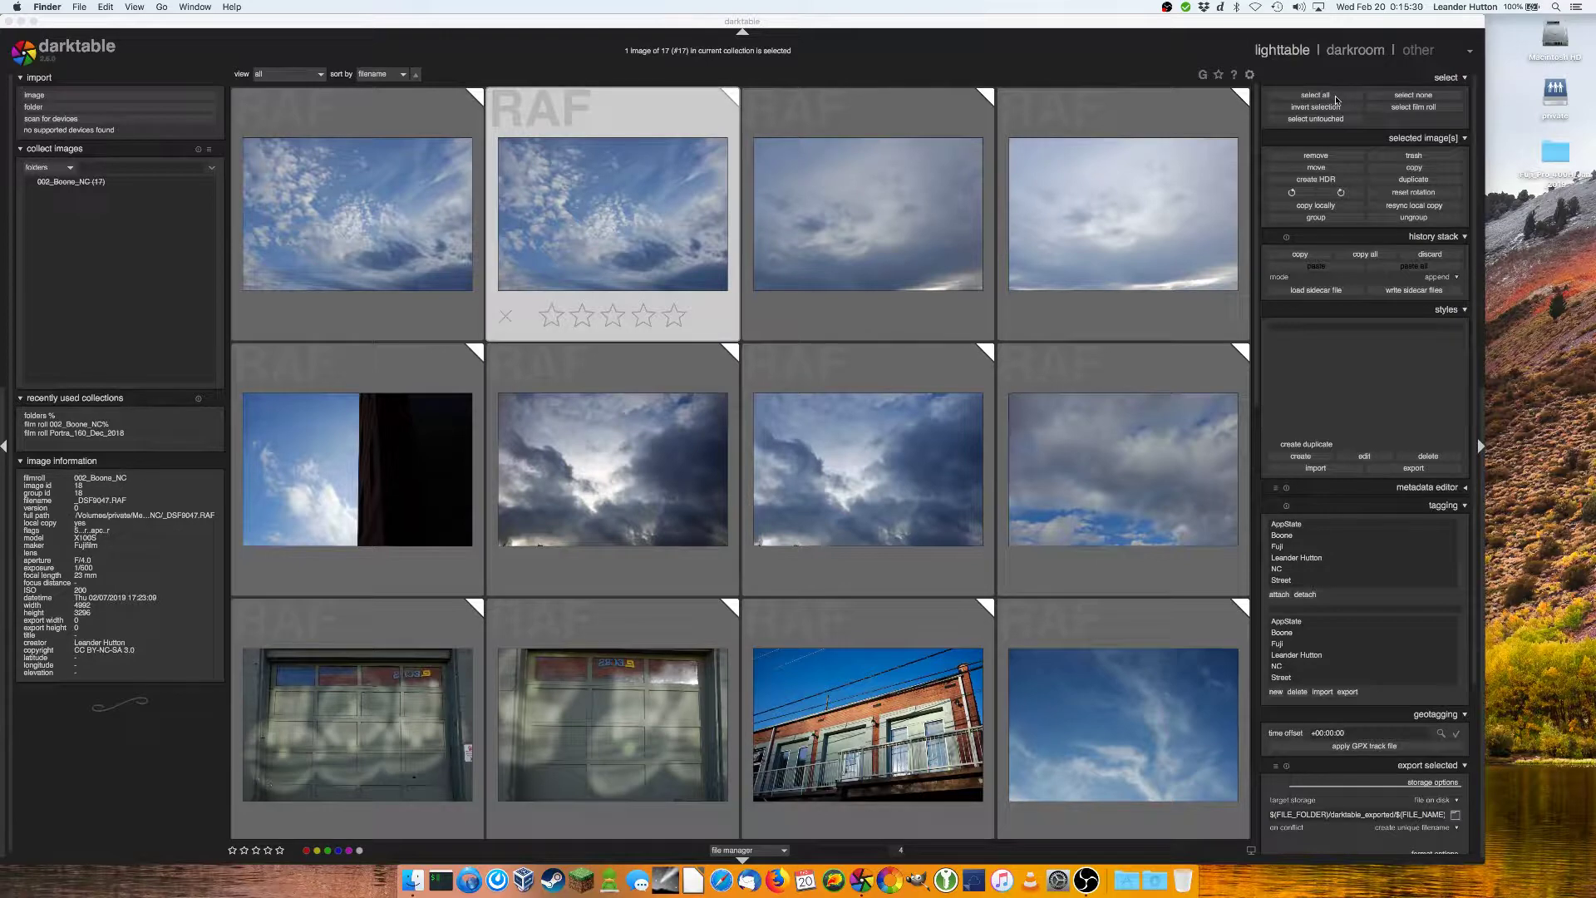
pyautogui.click(1335, 101)
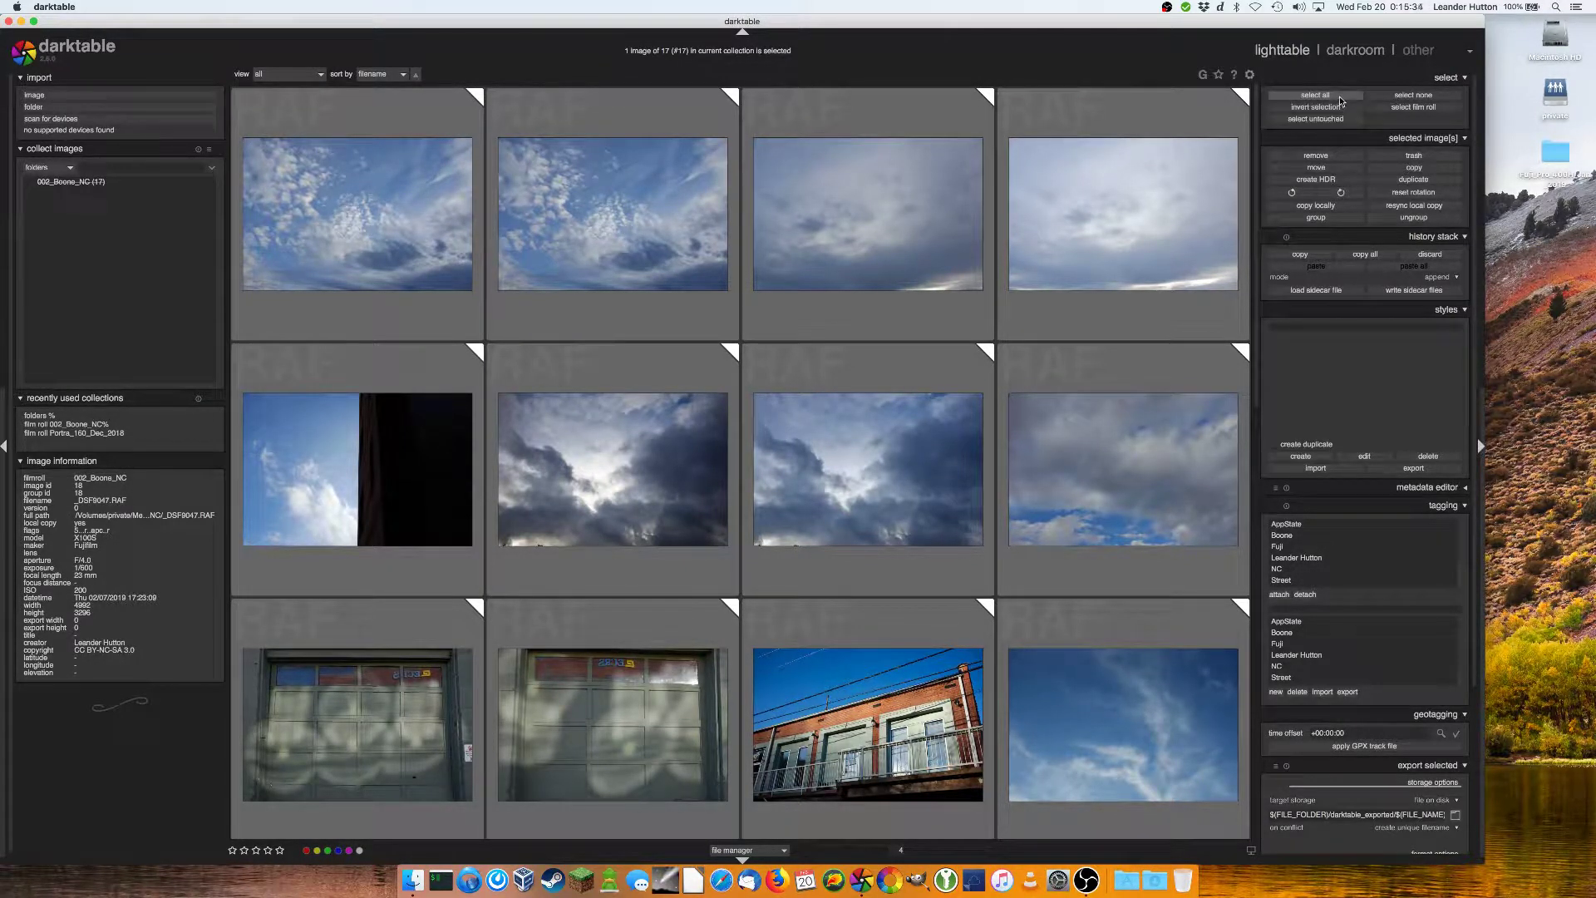
pyautogui.click(1340, 100)
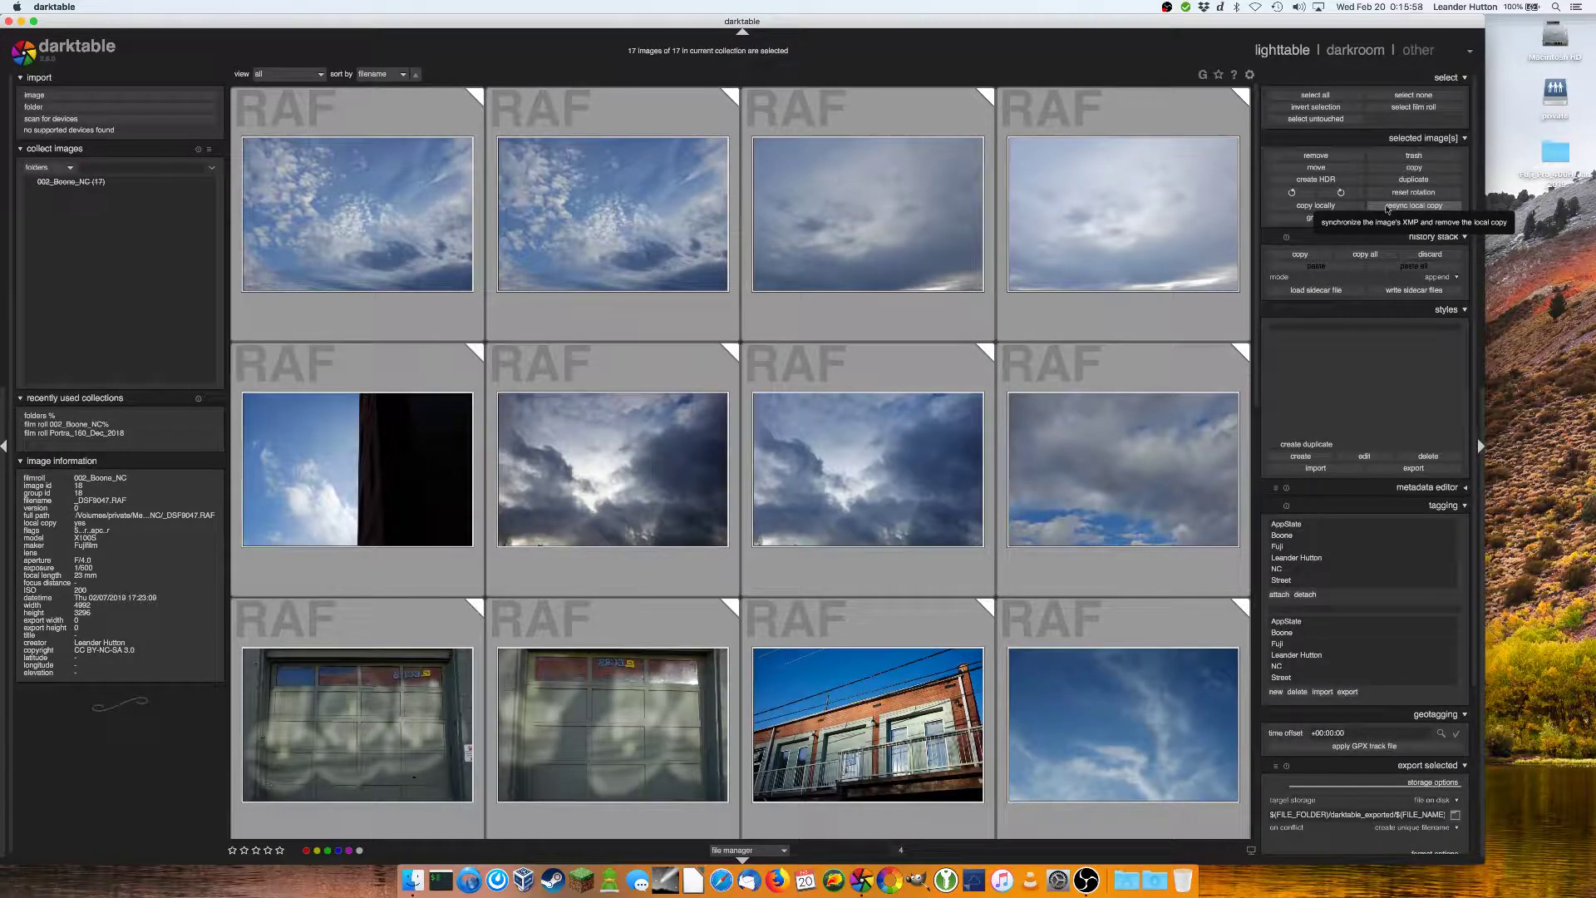
pyautogui.click(1387, 207)
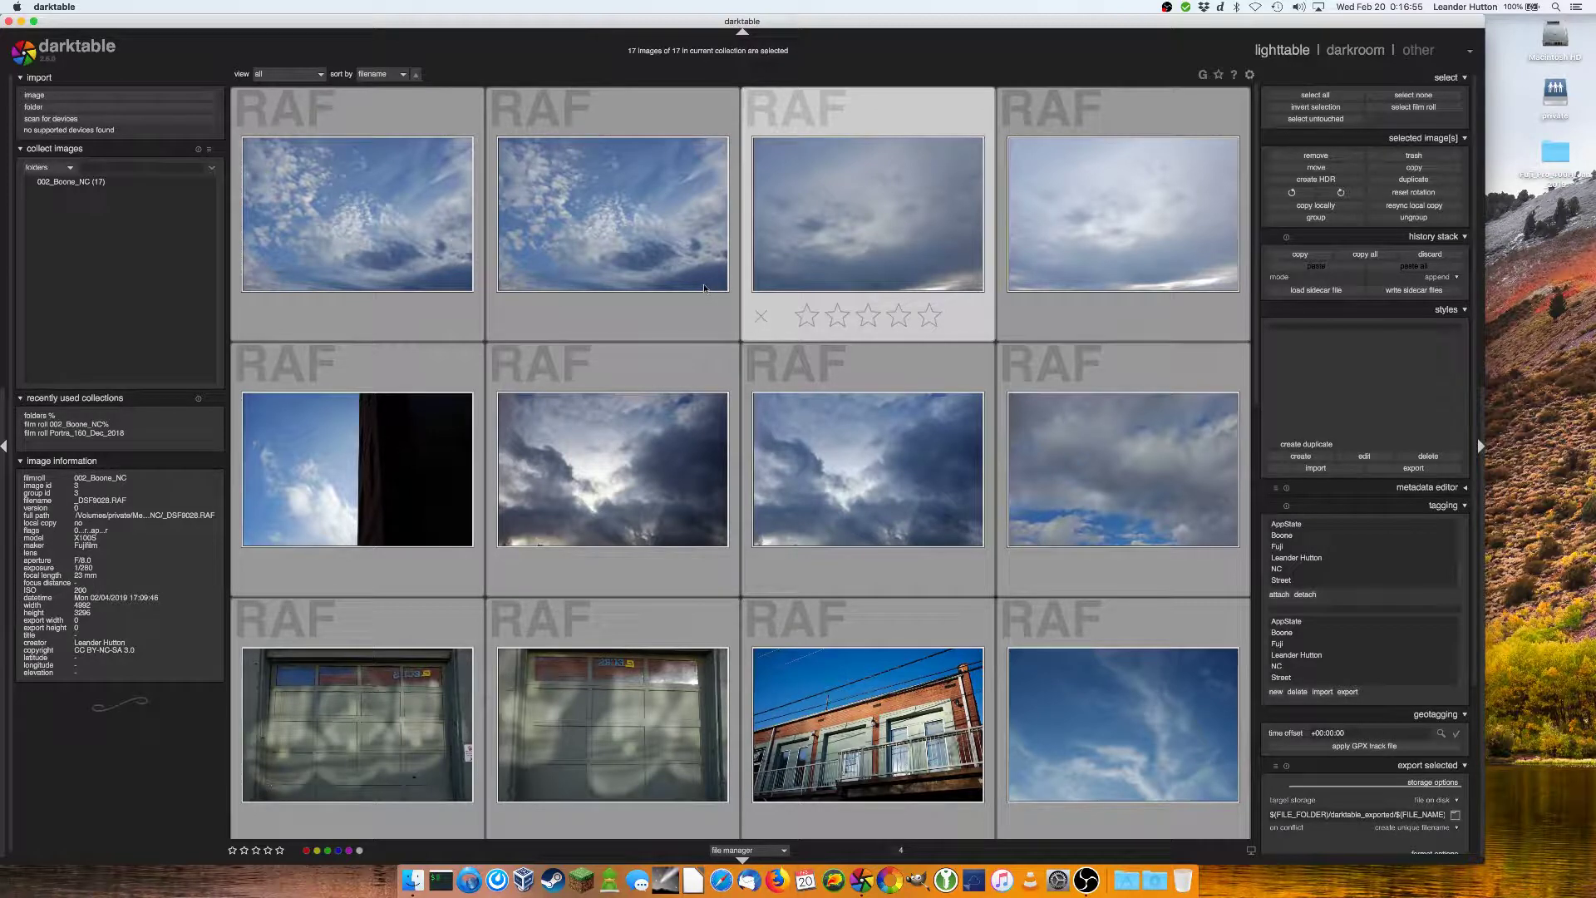
# Select the Macintosh HD drive on the desktop and bring up its Get Info window
pyautogui.click(1559, 35)
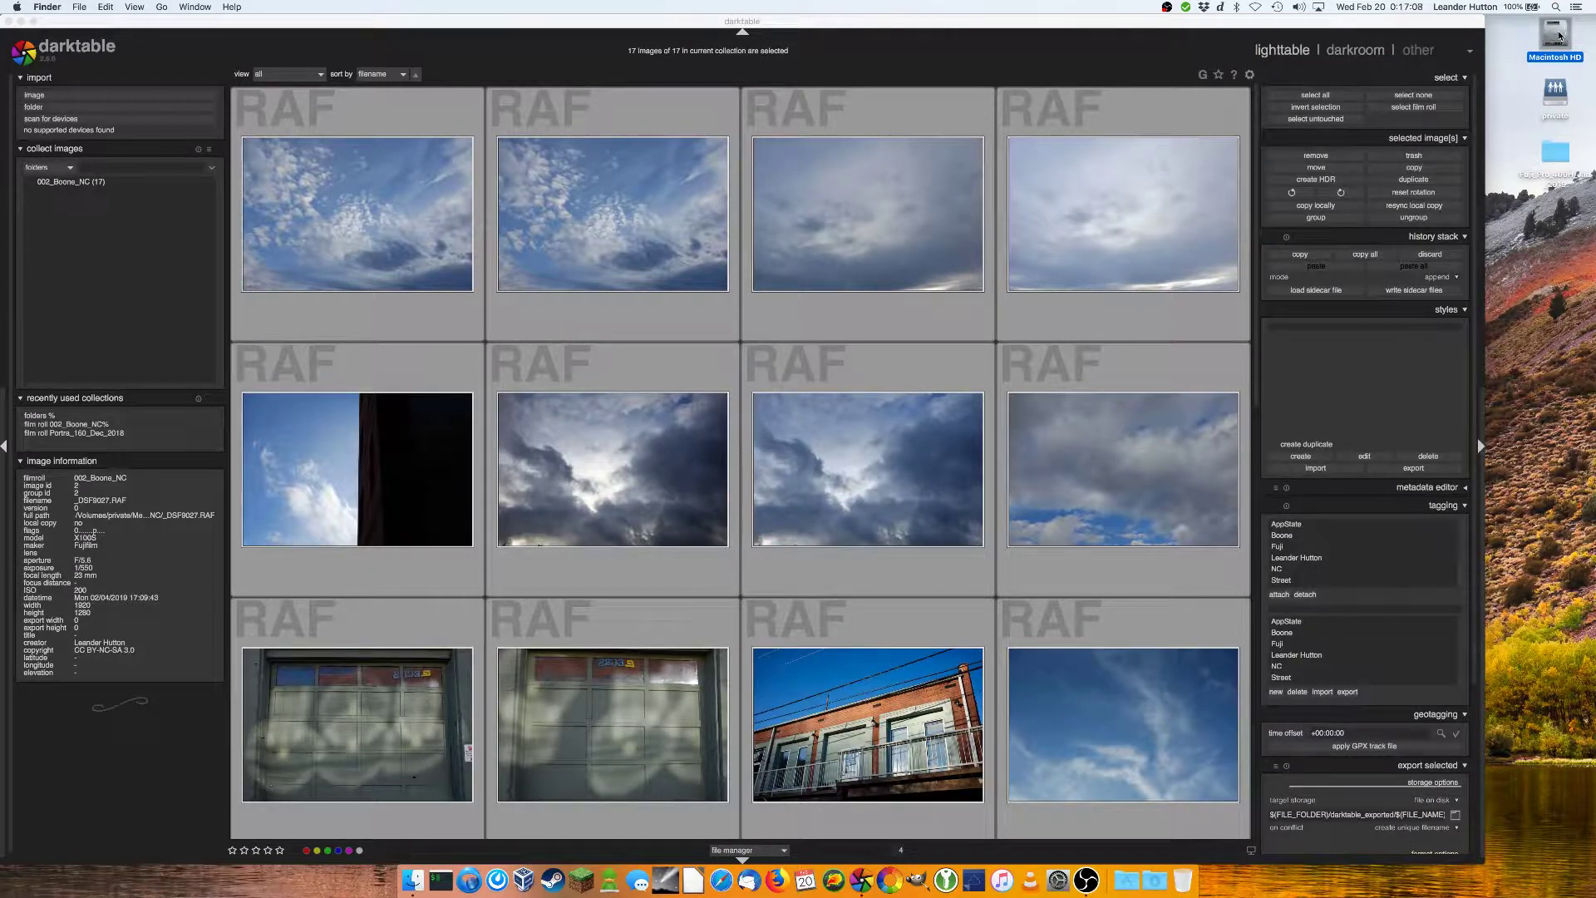
pyautogui.press('super+i')
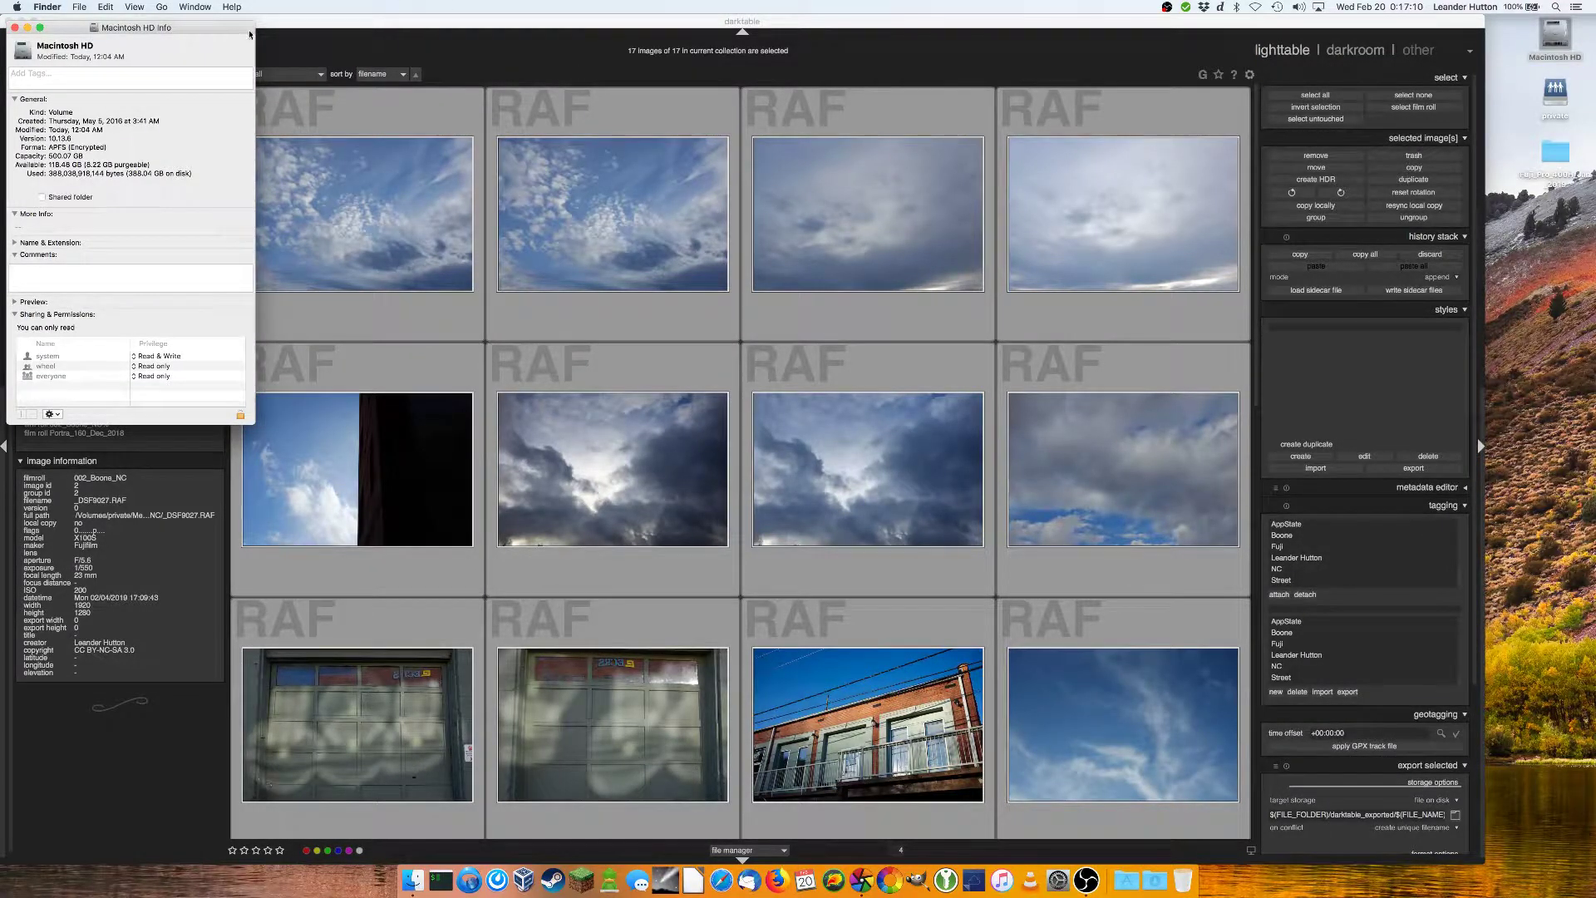
# Center the Macintosh HD Info window on screen and highlight its used space figure
pyautogui.moveTo(249, 33); pyautogui.dragTo(879, 191)
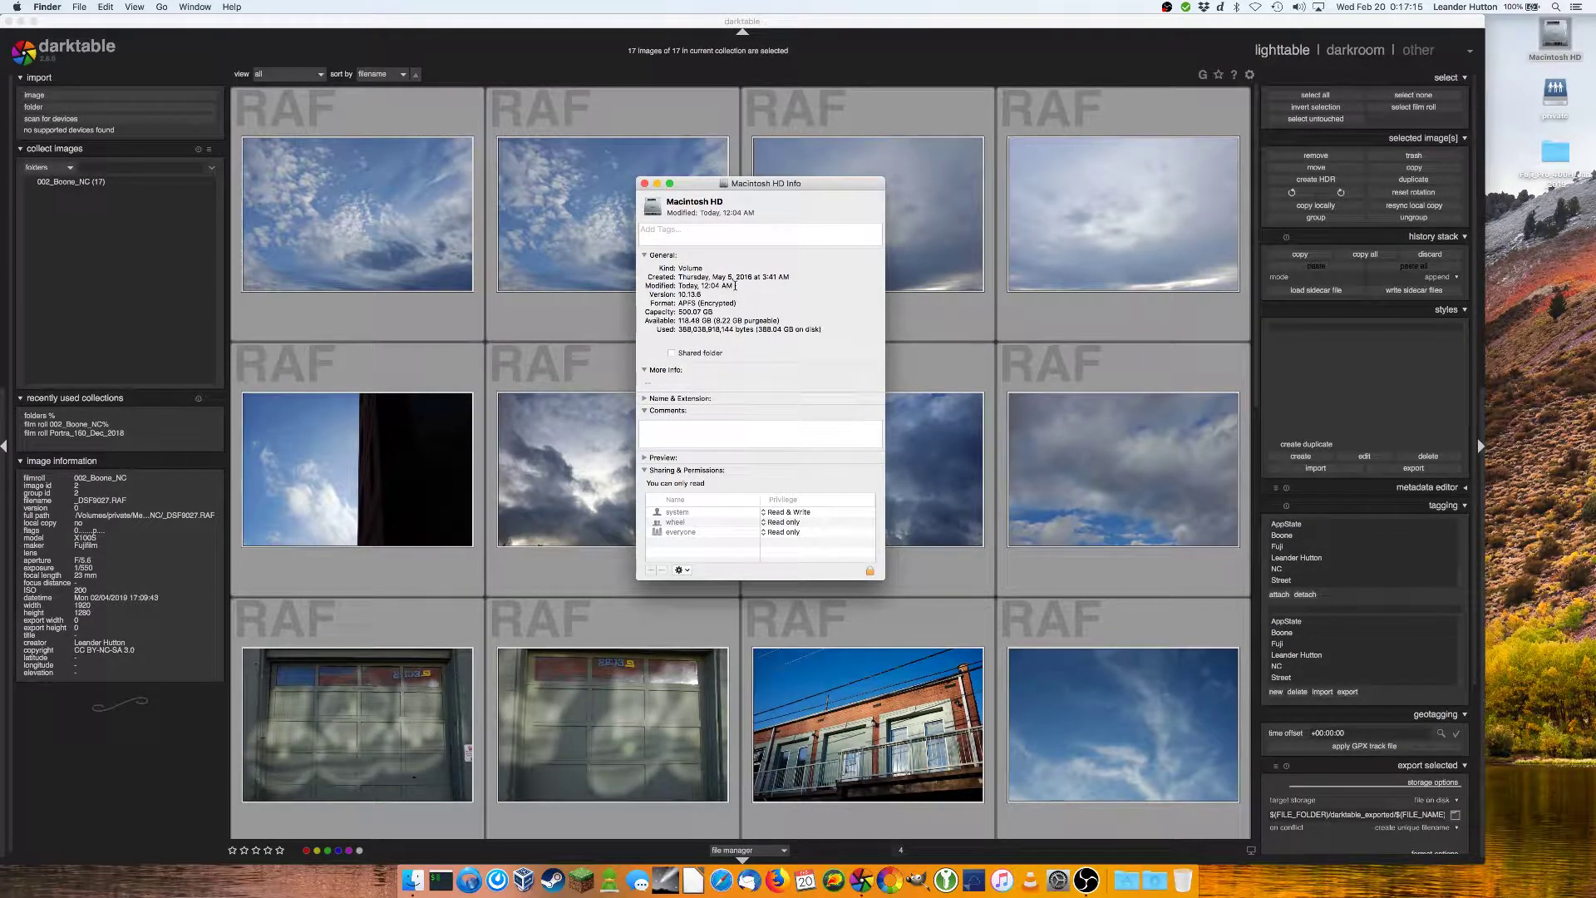
pyautogui.moveTo(777, 203); pyautogui.dragTo(856, 215)
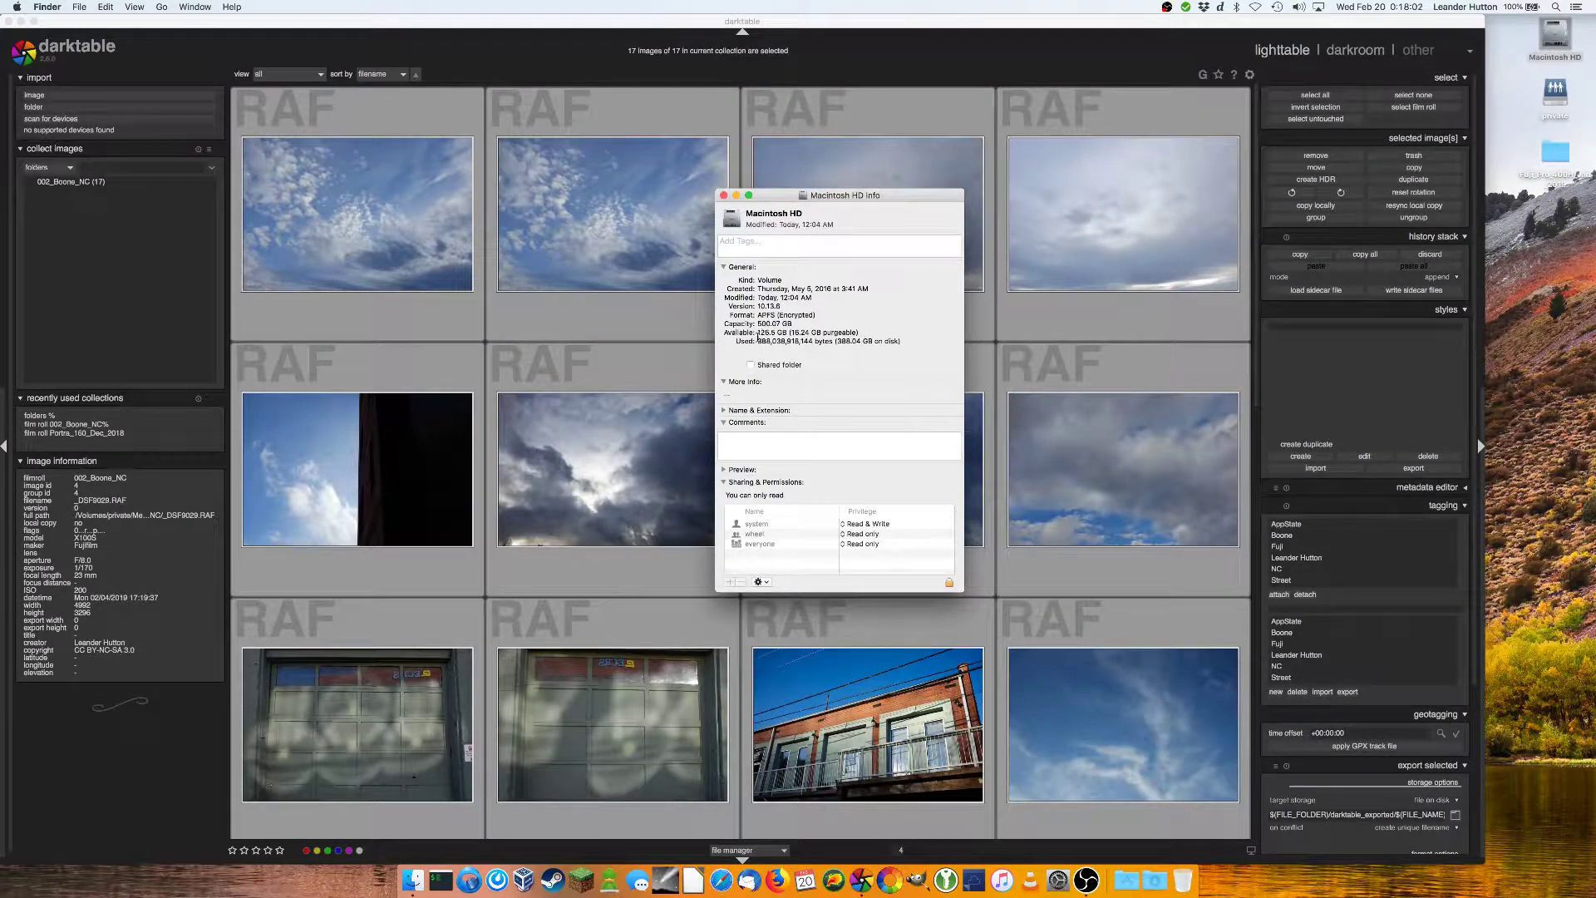
pyautogui.tripleClick(794, 338)
# Highlight the 126.5 GB available space figure in the Macintosh HD Info window
pyautogui.tripleClick(783, 332)
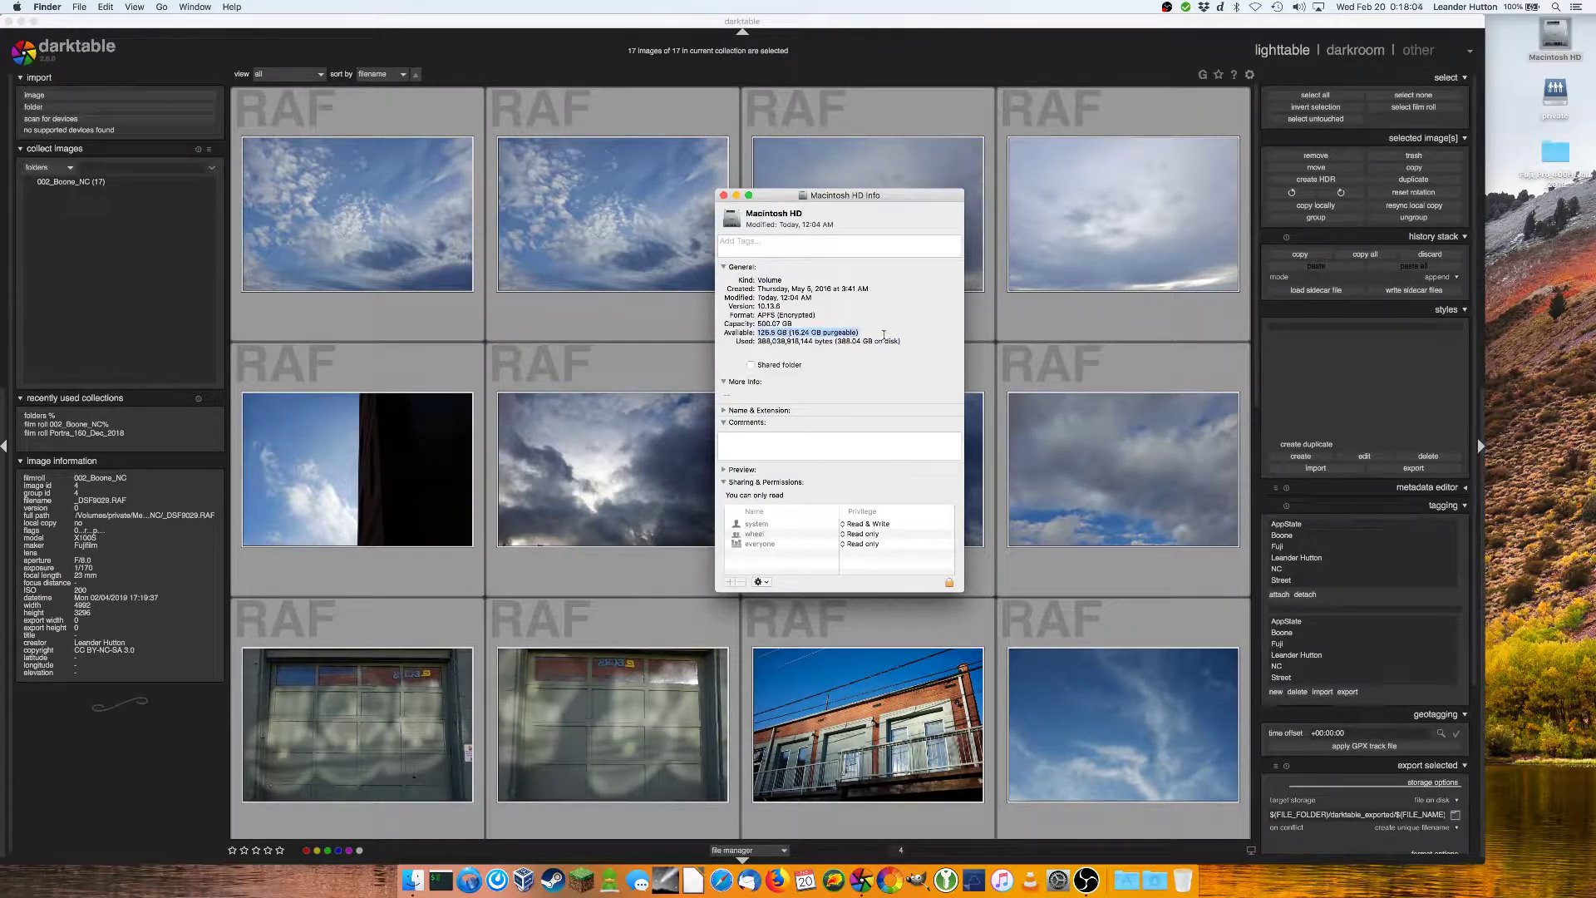